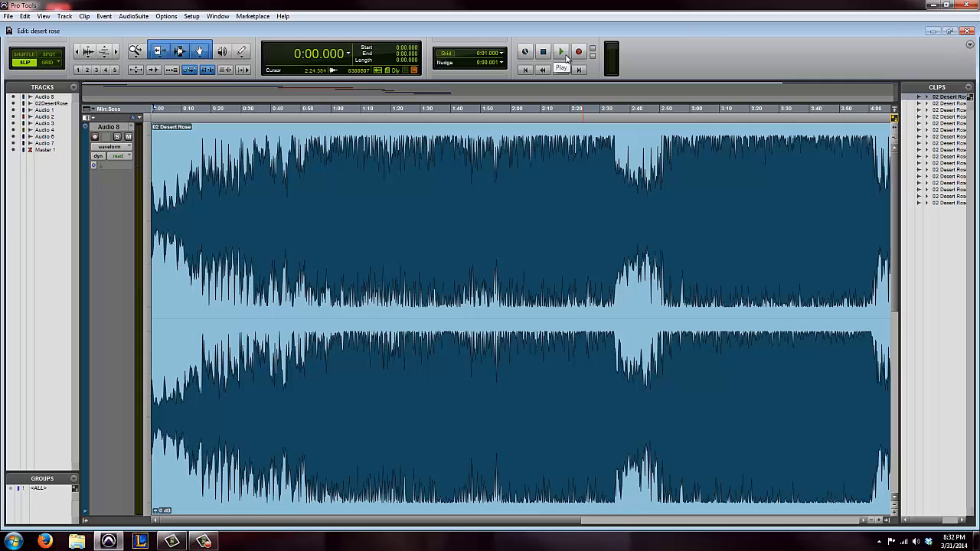
# Play the original song on the Audio 8 track from the start of the session for a few seconds
pyautogui.click(560, 52)
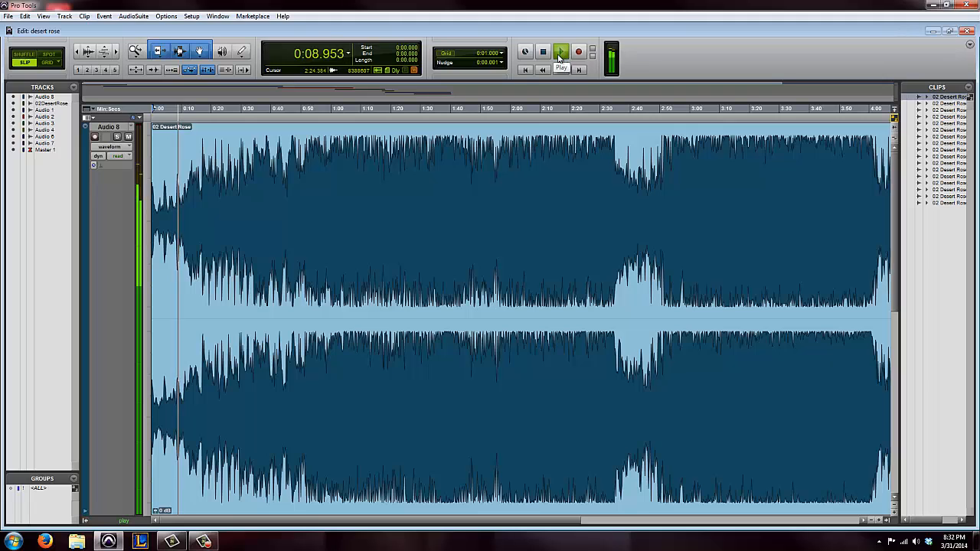
pyautogui.click(560, 52)
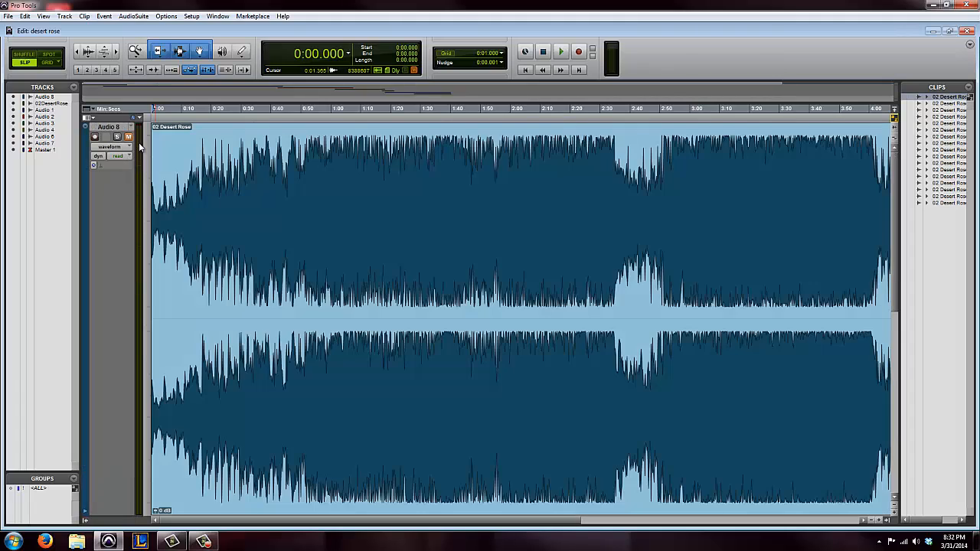
# Set the Audio 8 track height to micro and the 02DesertRose track height to extreme
pyautogui.click(140, 147)
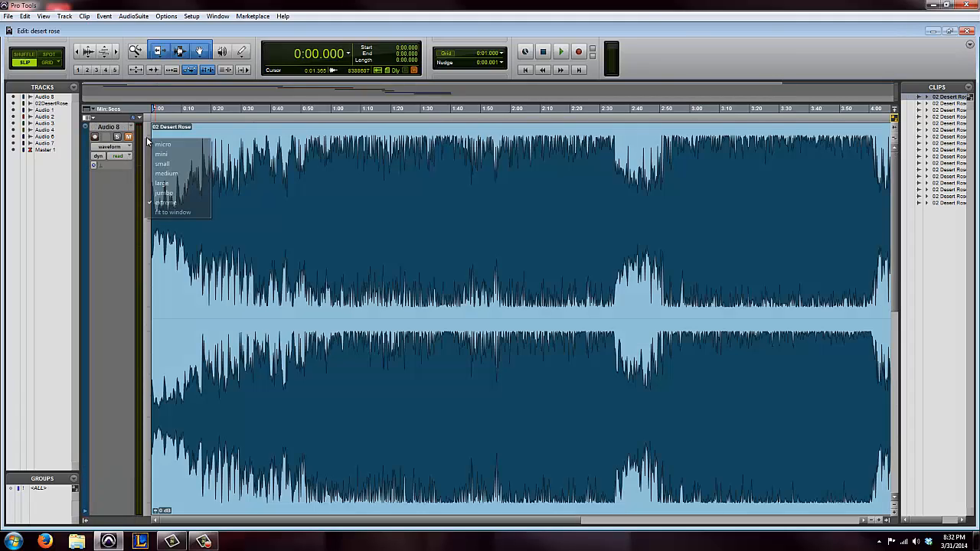
pyautogui.click(163, 149)
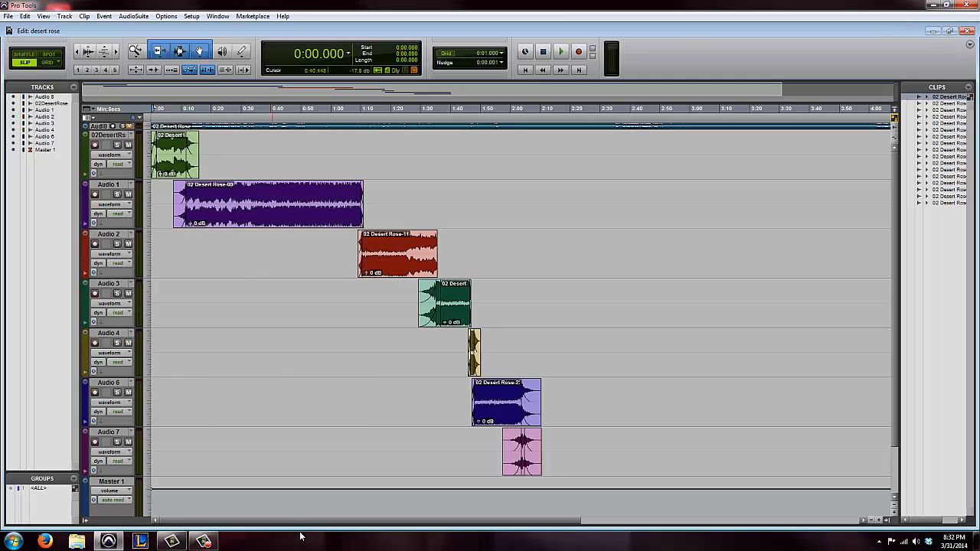
pyautogui.click(149, 162)
pyautogui.click(169, 224)
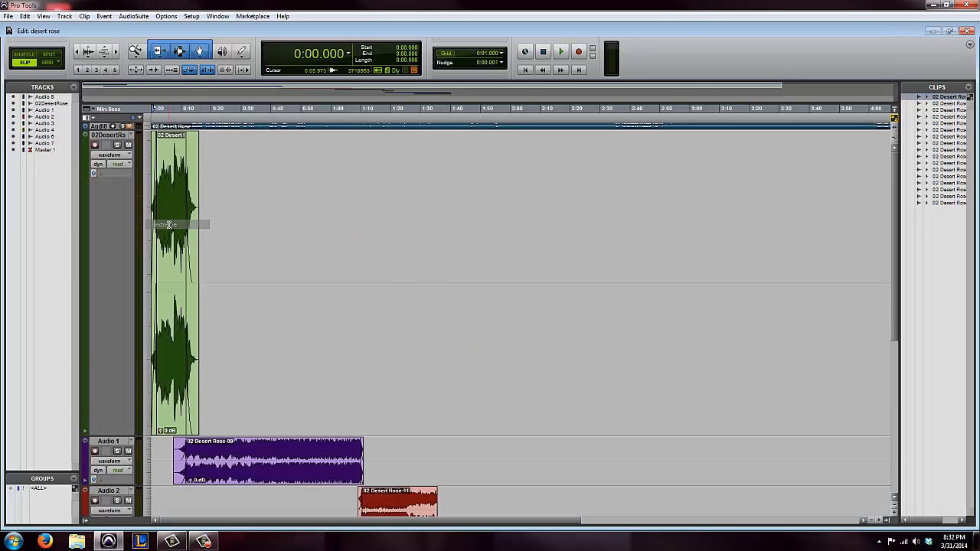
# Play the 02DesertRose clip closely from its fade-in at the session start through its closing fade-out
pyautogui.press('t')
pyautogui.press('t')
pyautogui.press('t')
pyautogui.press('t')
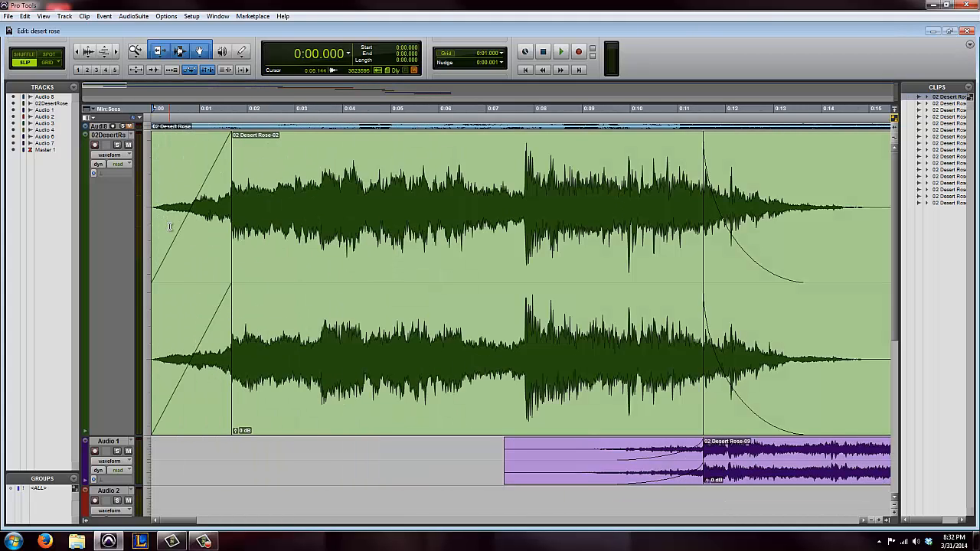
pyautogui.click(561, 52)
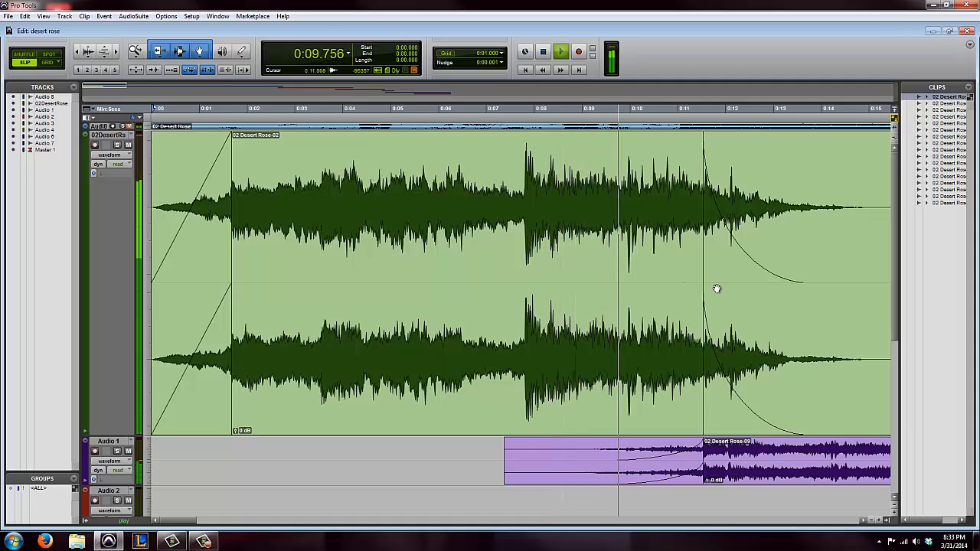
pyautogui.click(544, 53)
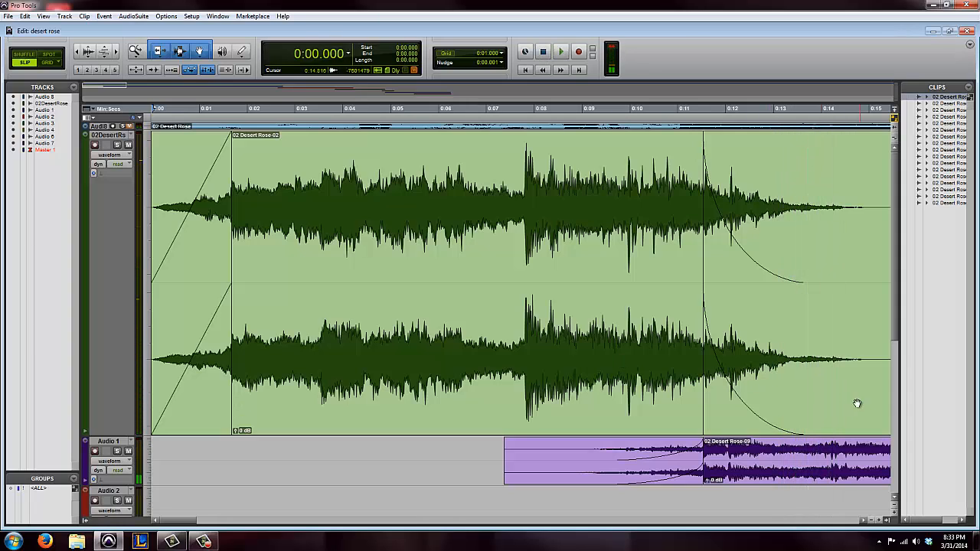
# Play the crossfade from the 02DesertRose clip into the Audio 1 clip, starting at about 0:09.4
pyautogui.moveTo(186, 525)
pyautogui.mouseDown()
pyautogui.moveTo(210, 528)
pyautogui.moveTo(201, 529)
pyautogui.mouseUp()
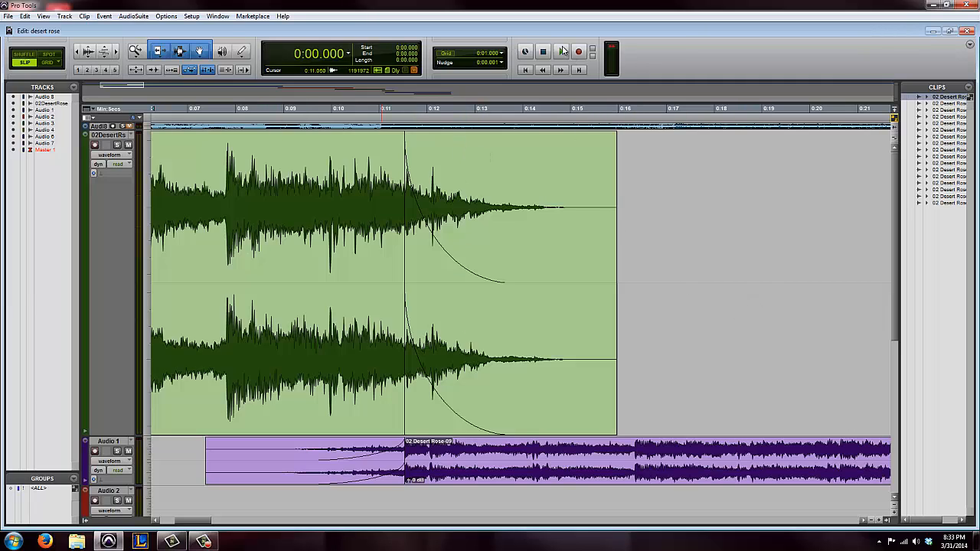
pyautogui.click(299, 124)
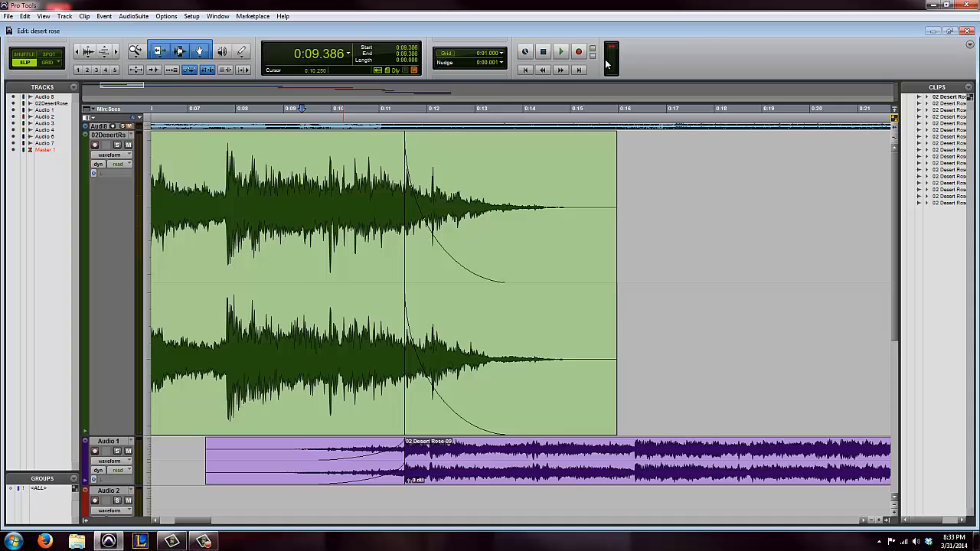
pyautogui.click(562, 53)
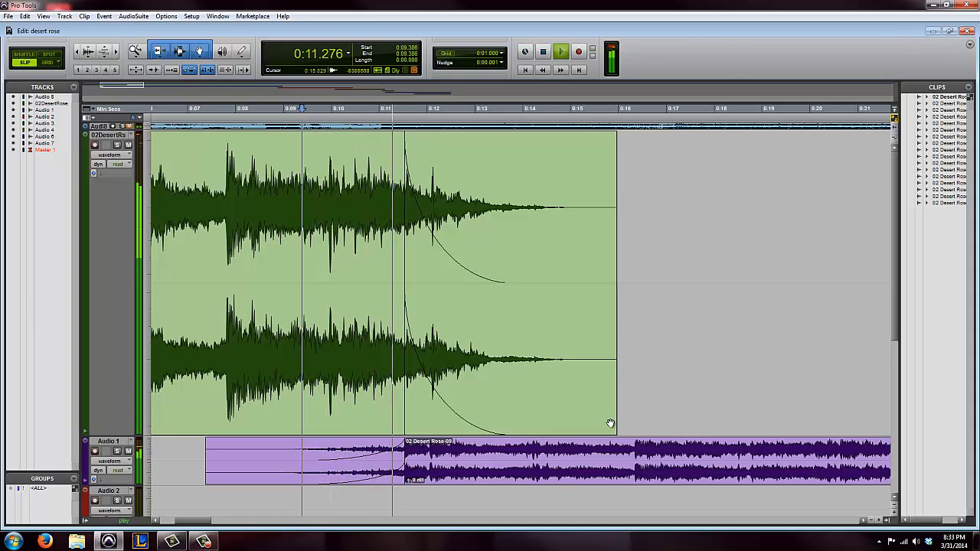
pyautogui.scroll(-5, 610, 422)
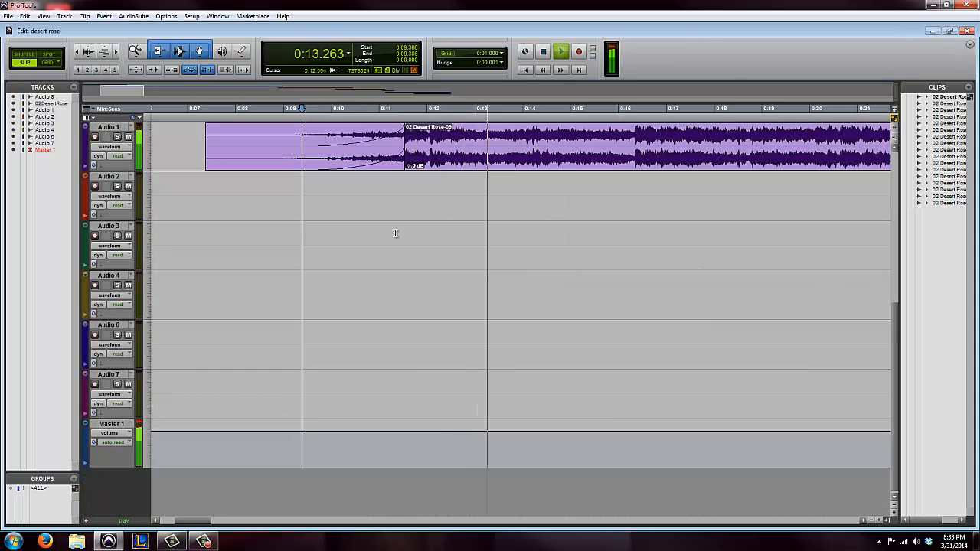
pyautogui.moveTo(201, 523); pyautogui.dragTo(235, 523)
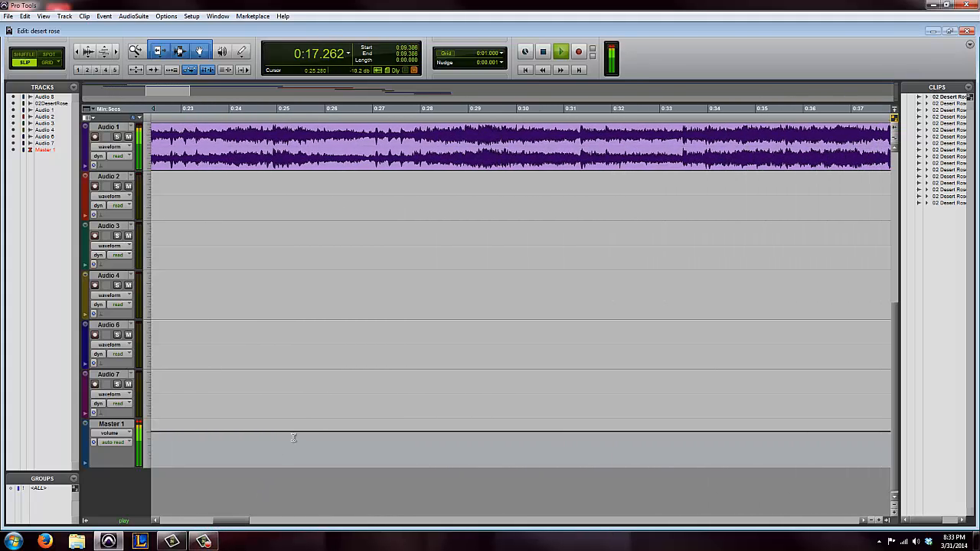
pyautogui.click(546, 52)
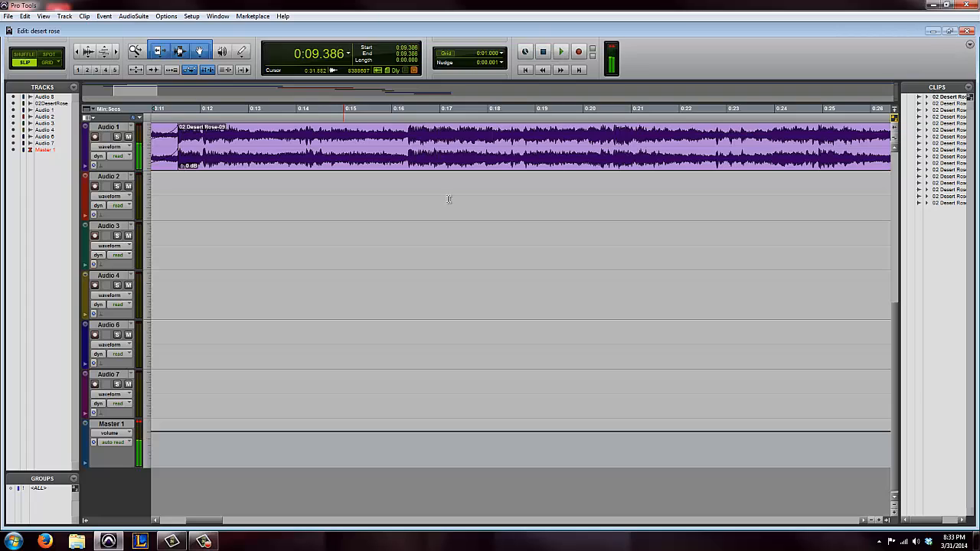
# Play the transition from the Audio 1 clip to the Audio 2 clip, starting at about 0:56.6
pyautogui.press('r')
pyautogui.press('r')
pyautogui.press('r')
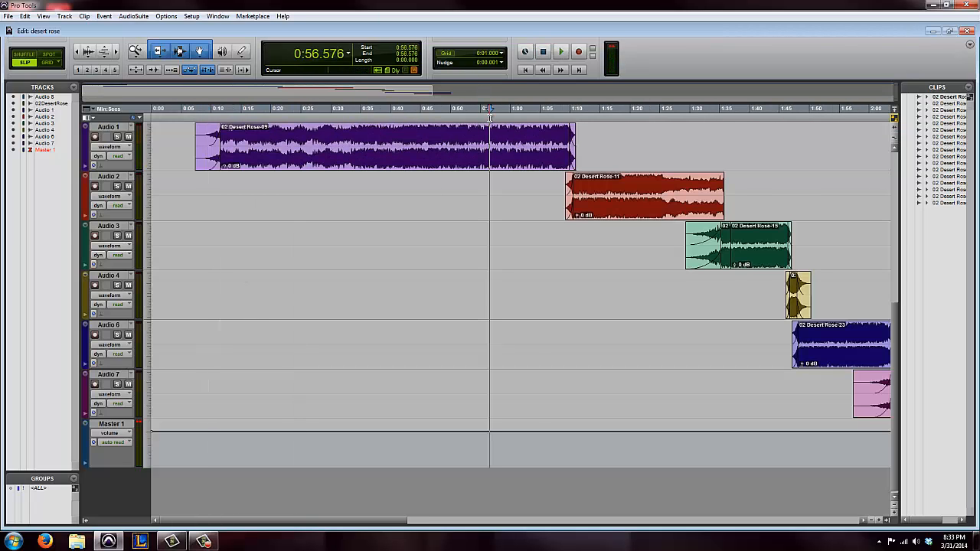
pyautogui.press('space')
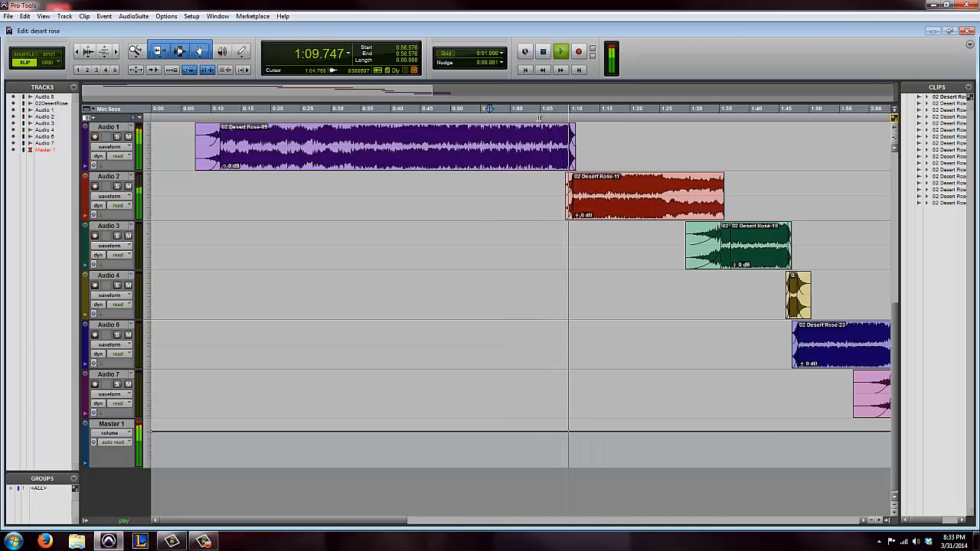
pyautogui.press('space')
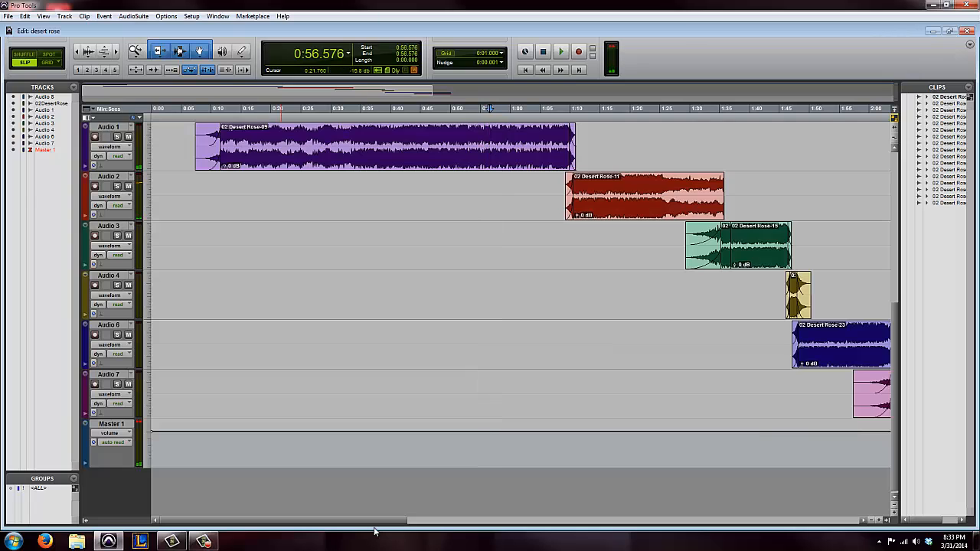
# Play from about 1:27.1 and add a fade-out about 1.5 seconds long to the end of the Audio 2 clip
pyautogui.moveTo(398, 523); pyautogui.dragTo(425, 522)
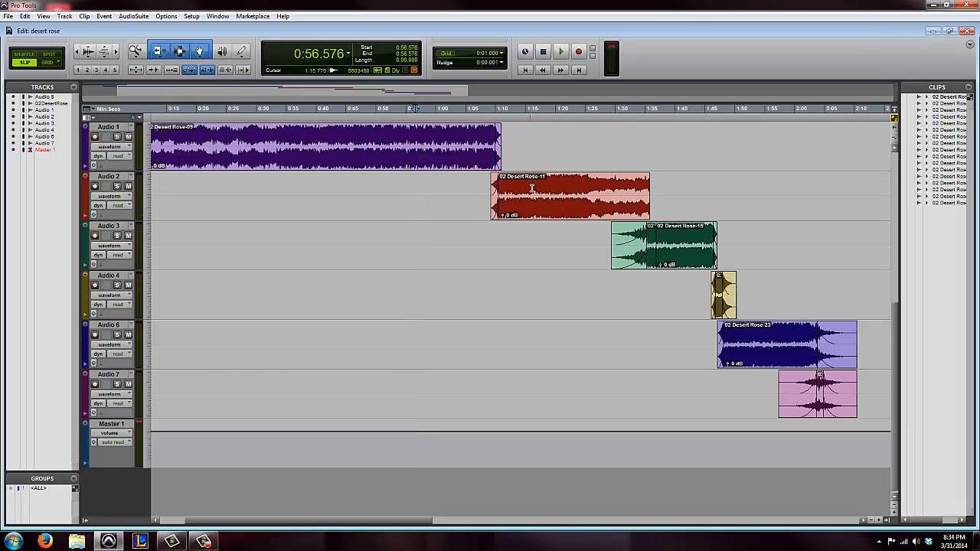
pyautogui.click(545, 214)
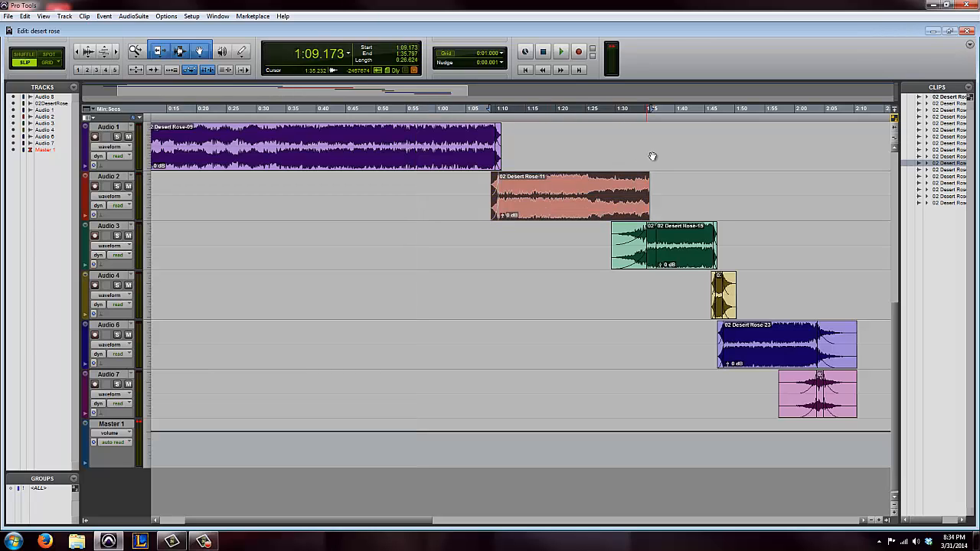
pyautogui.click(597, 114)
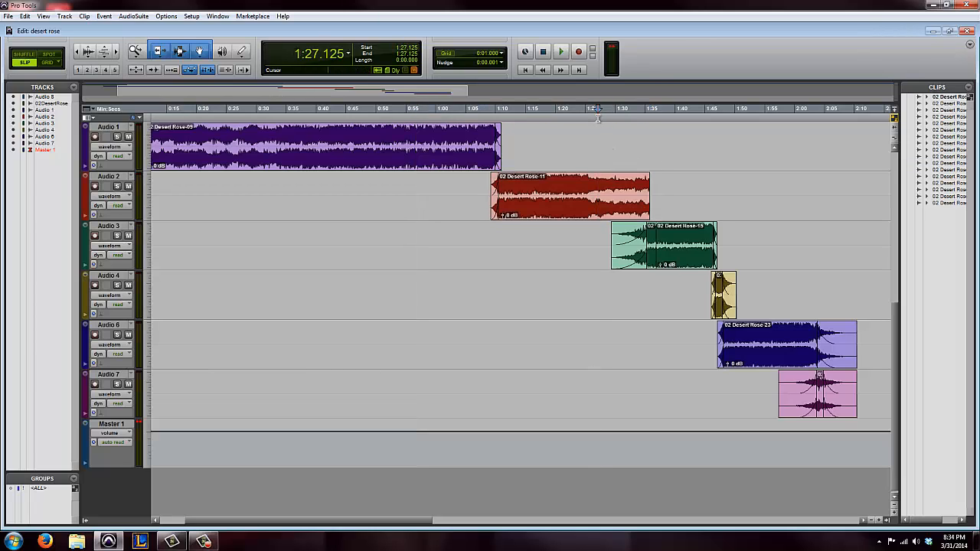
pyautogui.press('space')
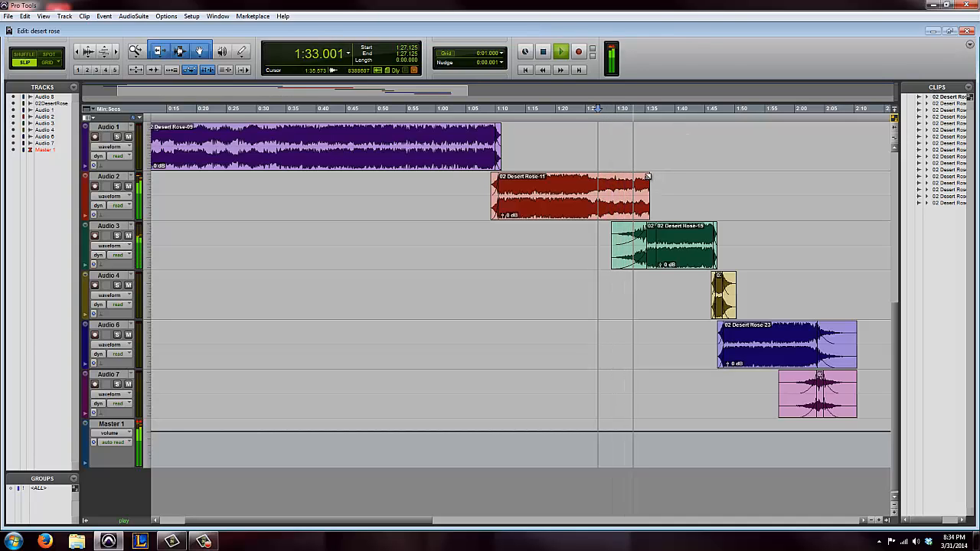
pyautogui.moveTo(648, 176); pyautogui.dragTo(640, 176)
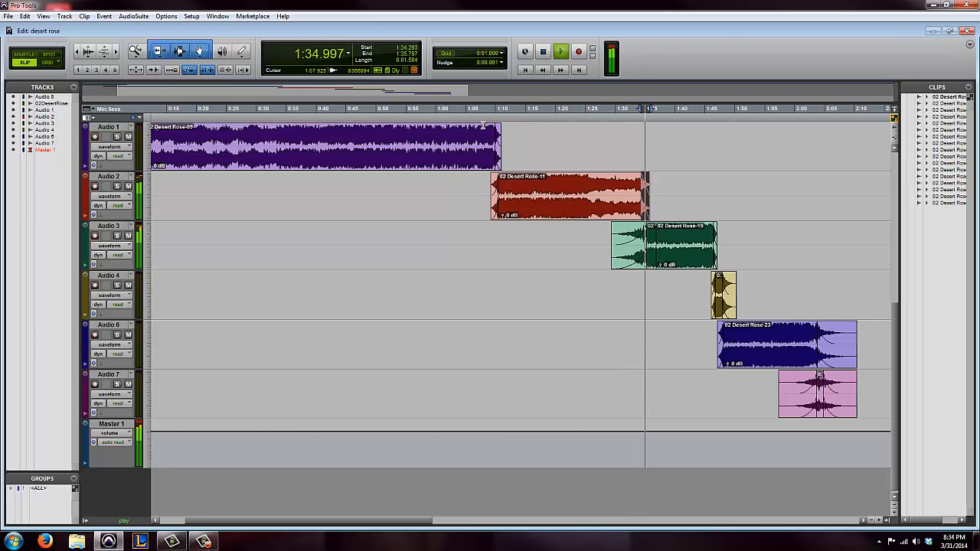
# Play the transition from Audio 2 to Audio 3 starting at about 1:18.8, and play again from about 1:30.2
pyautogui.click(548, 119)
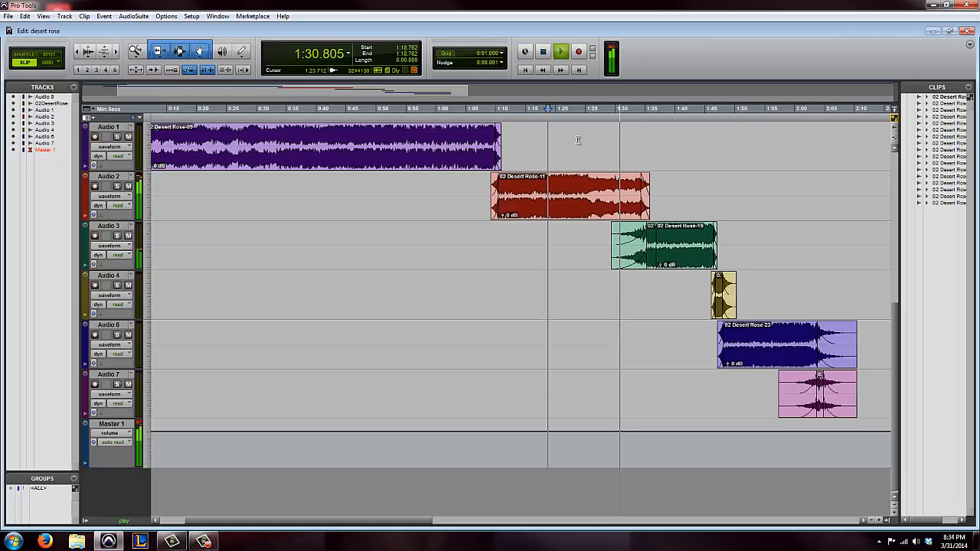
pyautogui.click(544, 52)
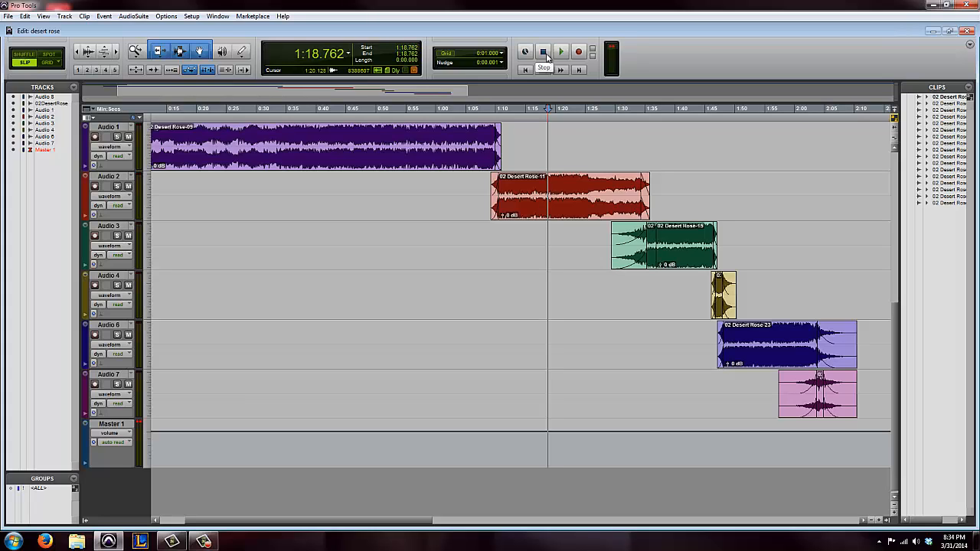
pyautogui.press('space')
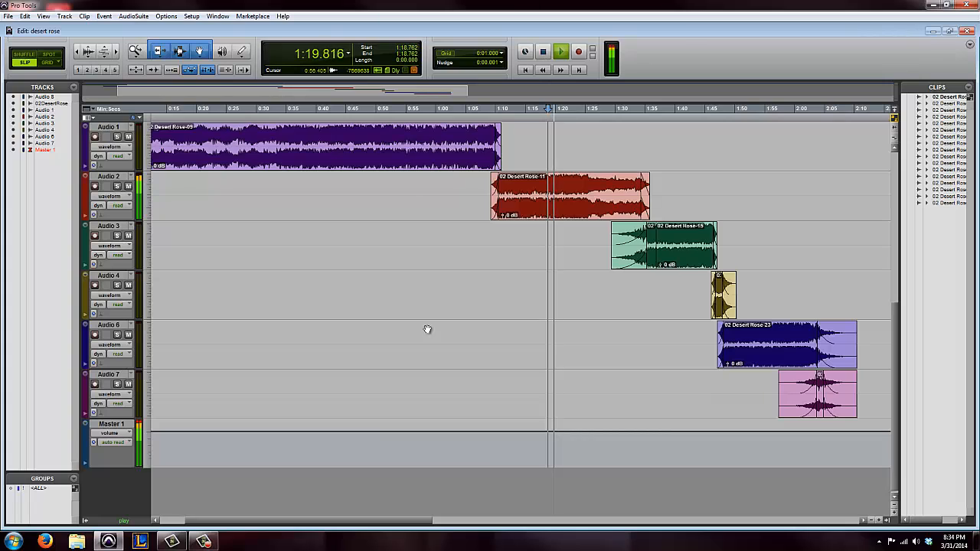
pyautogui.click(617, 111)
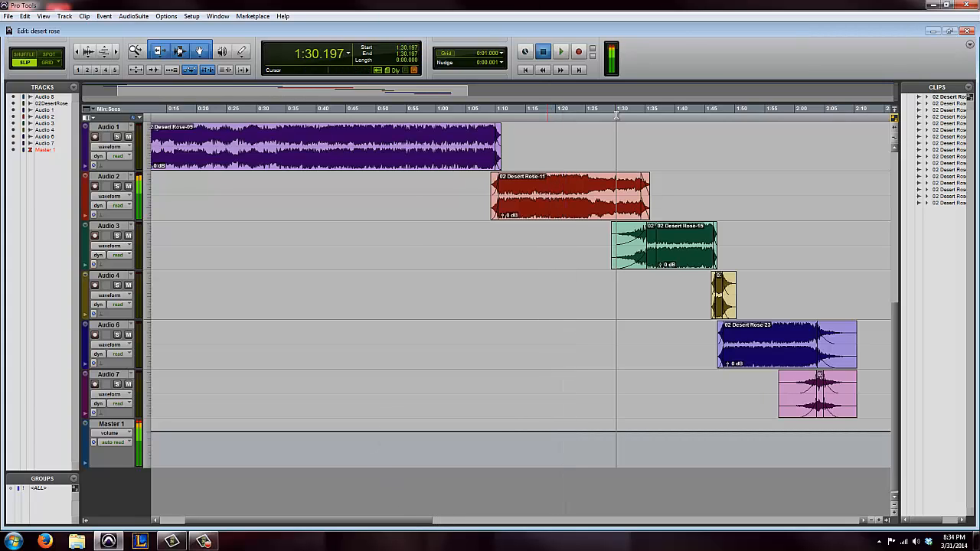
pyautogui.moveTo(427, 522); pyautogui.dragTo(470, 523)
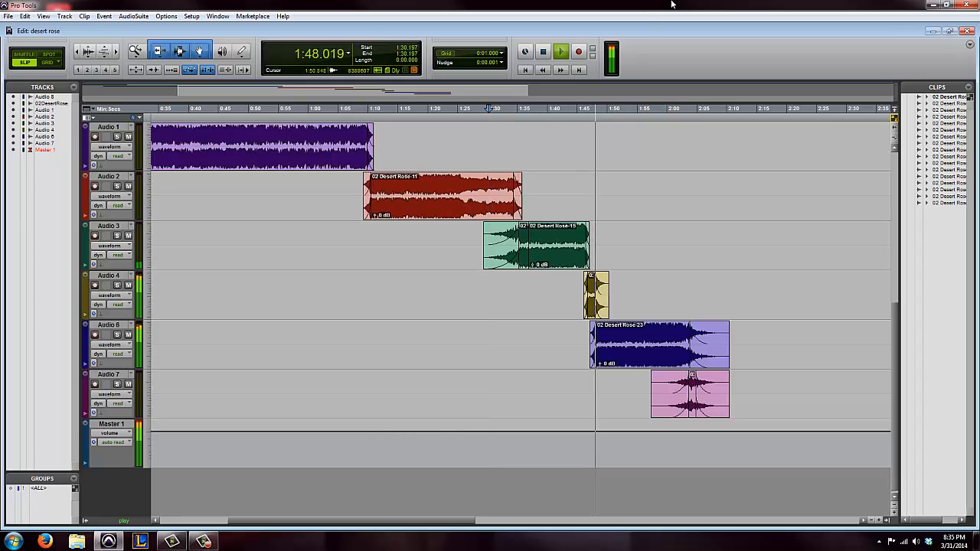
# Play from about 1:46.3 through the ending and move the Audio 7 clip slightly later, starting at about 1:57.9
pyautogui.click(585, 114)
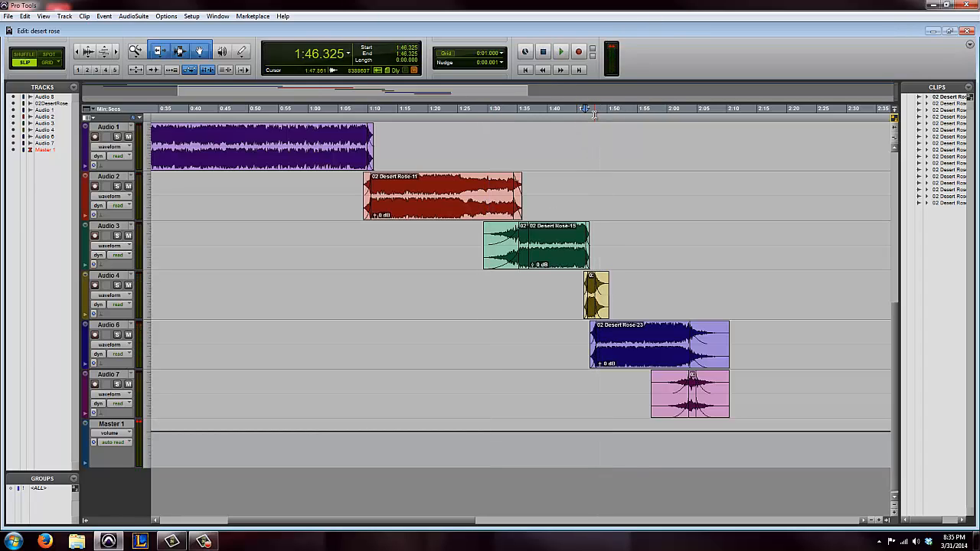
pyautogui.press('t')
pyautogui.press('t')
pyautogui.press('t')
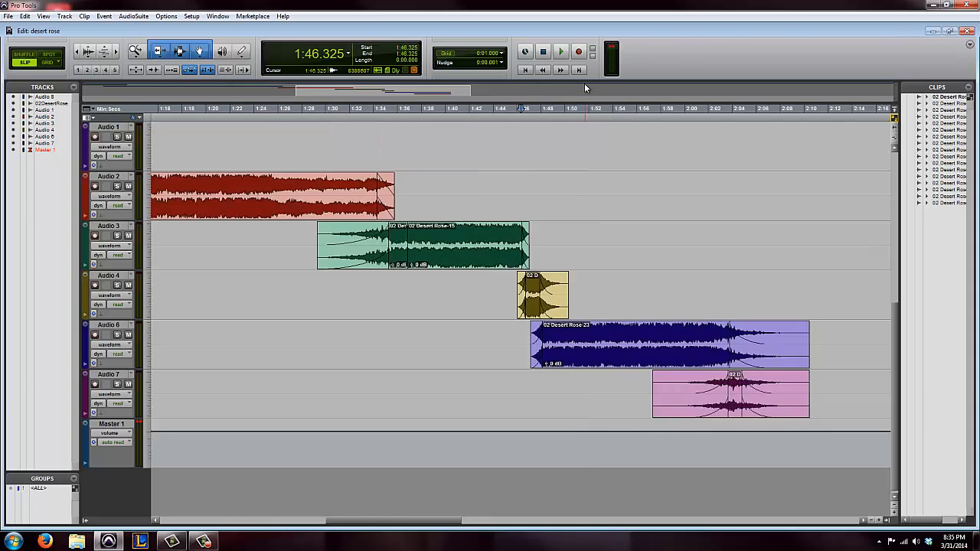
pyautogui.press('space')
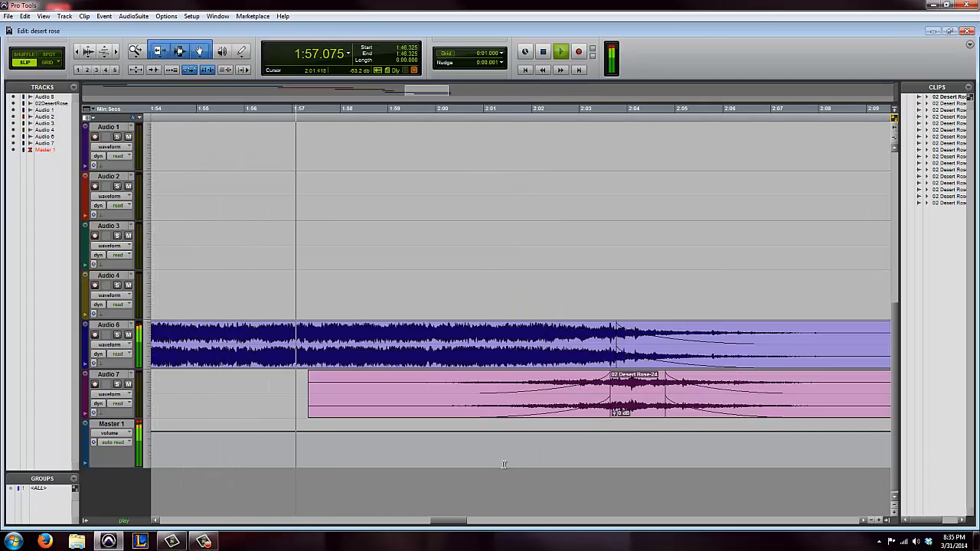
pyautogui.moveTo(628, 391); pyautogui.dragTo(657, 391)
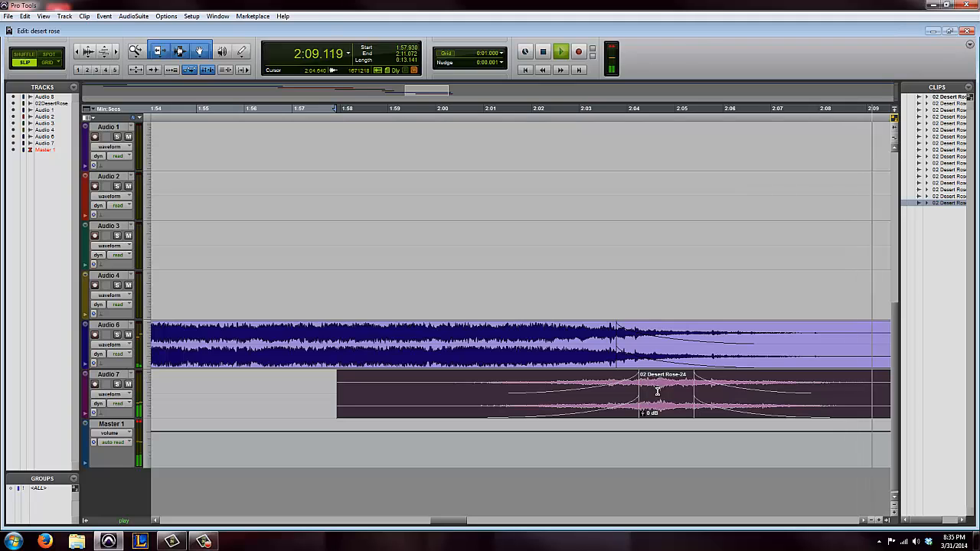
pyautogui.press('space')
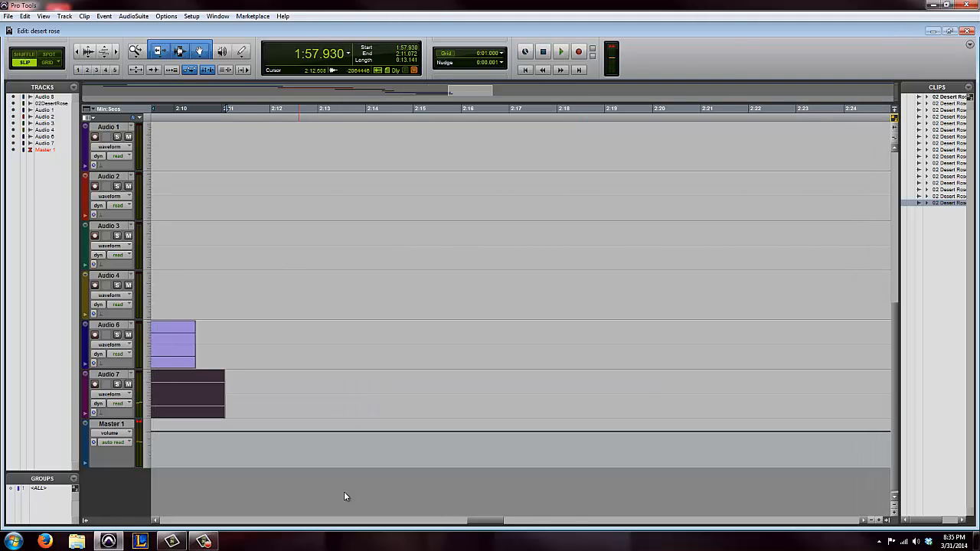
pyautogui.moveTo(502, 523); pyautogui.dragTo(437, 540)
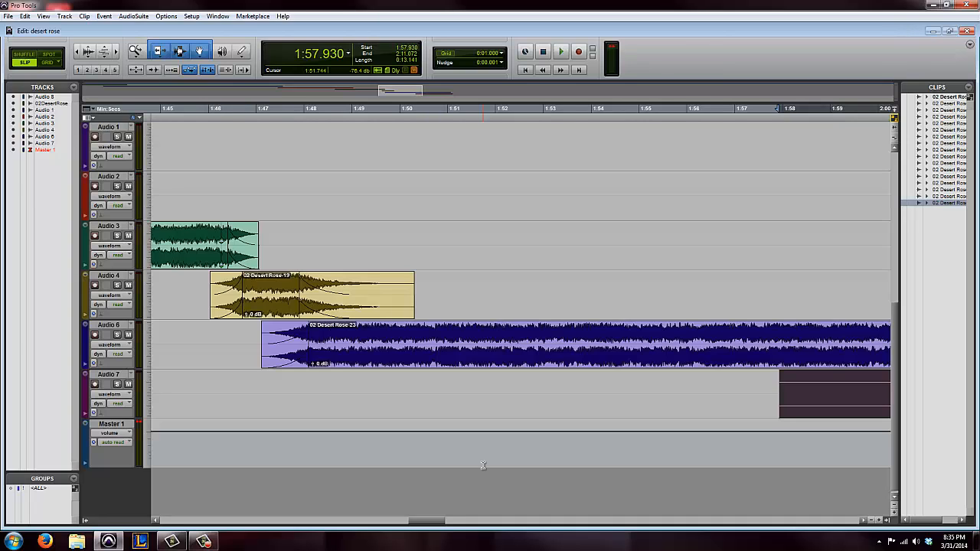
pyautogui.press('r')
pyautogui.press('r')
pyautogui.press('r')
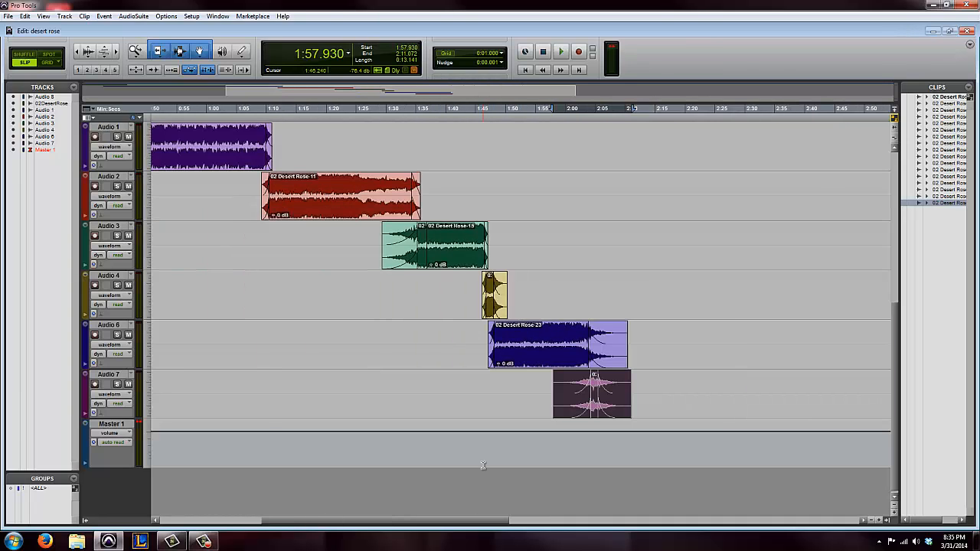
pyautogui.press('r')
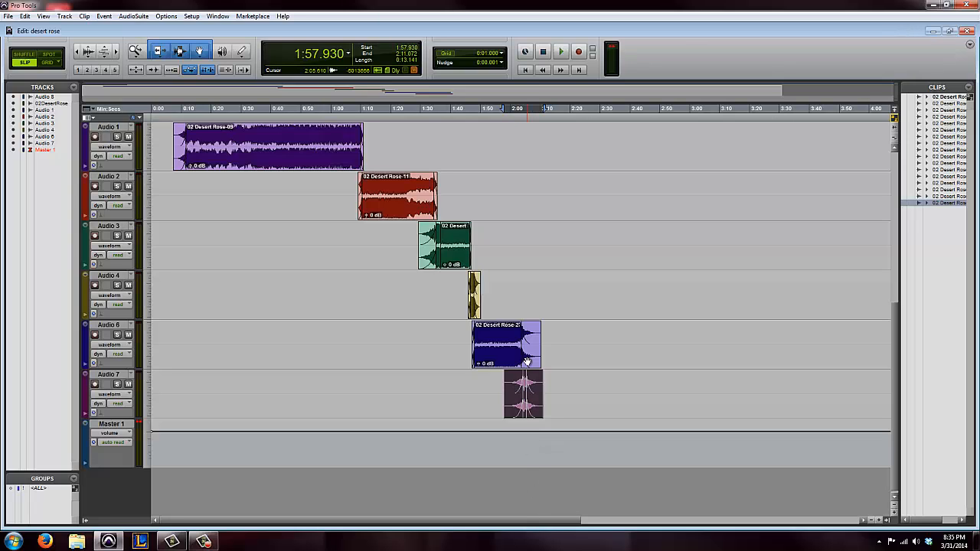
# Set the Audio 3 track height to extreme
pyautogui.press('t')
pyautogui.press('t')
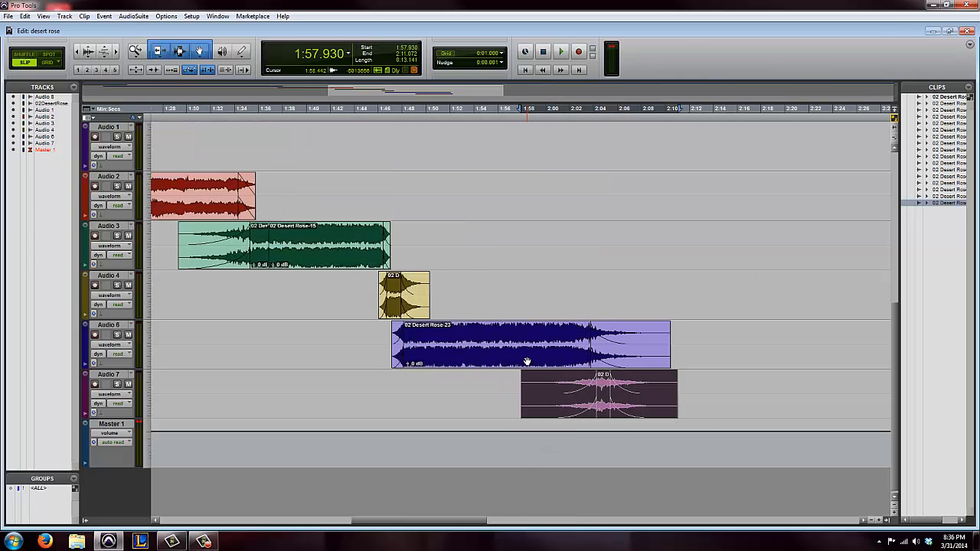
pyautogui.click(151, 245)
pyautogui.click(166, 307)
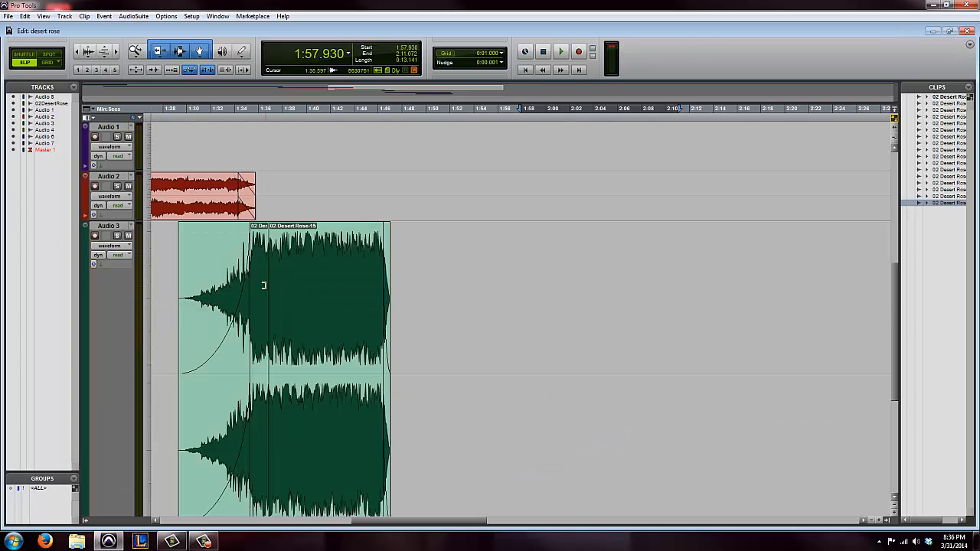
# Examine the join between the two adjacent clips on Audio 3 near 1:36.8, up close and in context with the Audio 2 ending
pyautogui.press('r')
pyautogui.press('r')
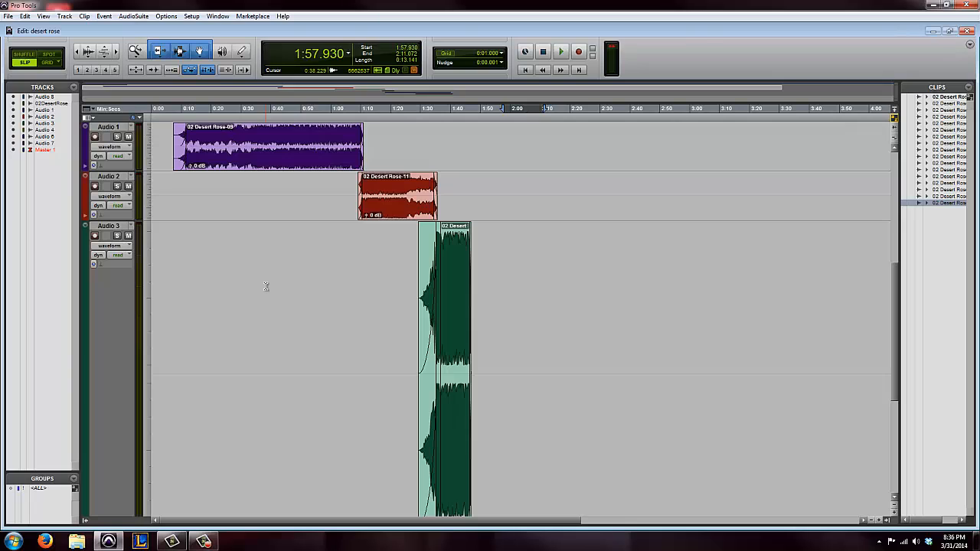
pyautogui.press('r')
pyautogui.press('r')
pyautogui.press('r')
pyautogui.press('r')
pyautogui.press('t')
pyautogui.press('t')
pyautogui.press('t')
pyautogui.press('t')
pyautogui.press('t')
pyautogui.press('t')
pyautogui.press('t')
pyautogui.press('t')
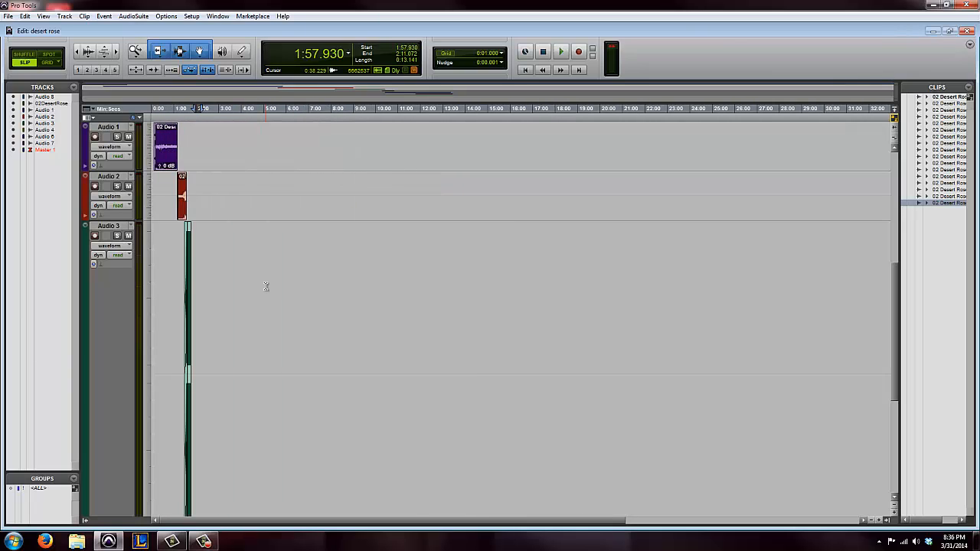
pyautogui.press('t')
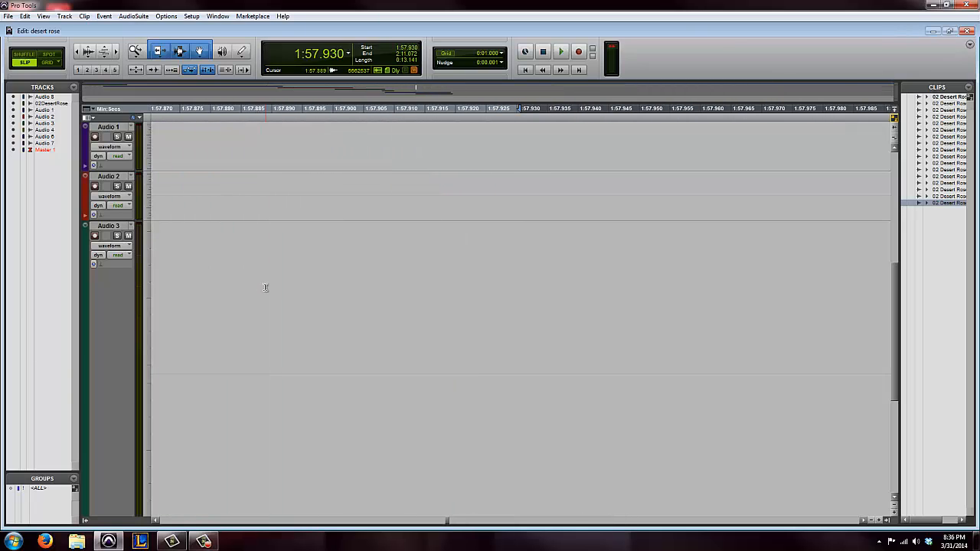
pyautogui.moveTo(447, 523); pyautogui.dragTo(395, 537)
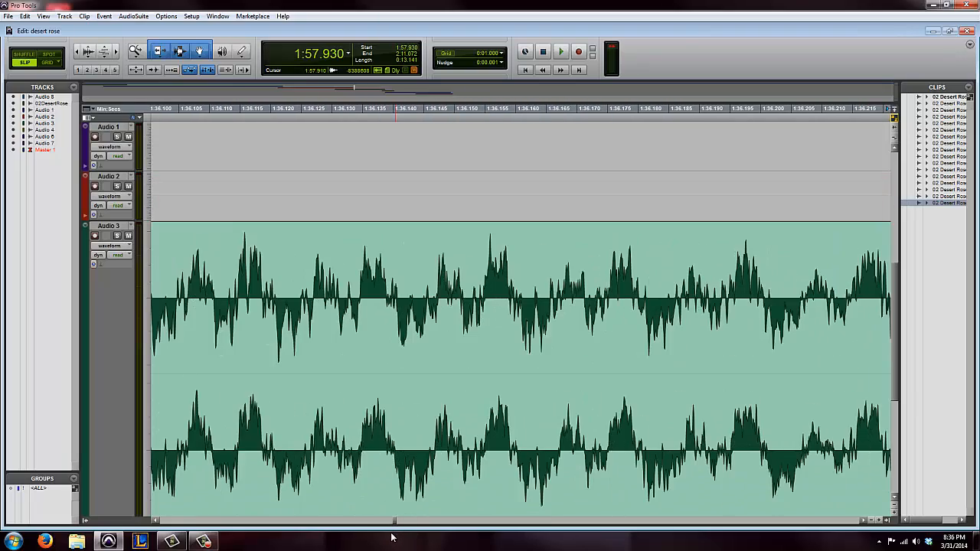
pyautogui.press('r')
pyautogui.press('r')
pyautogui.press('r')
pyautogui.press('r')
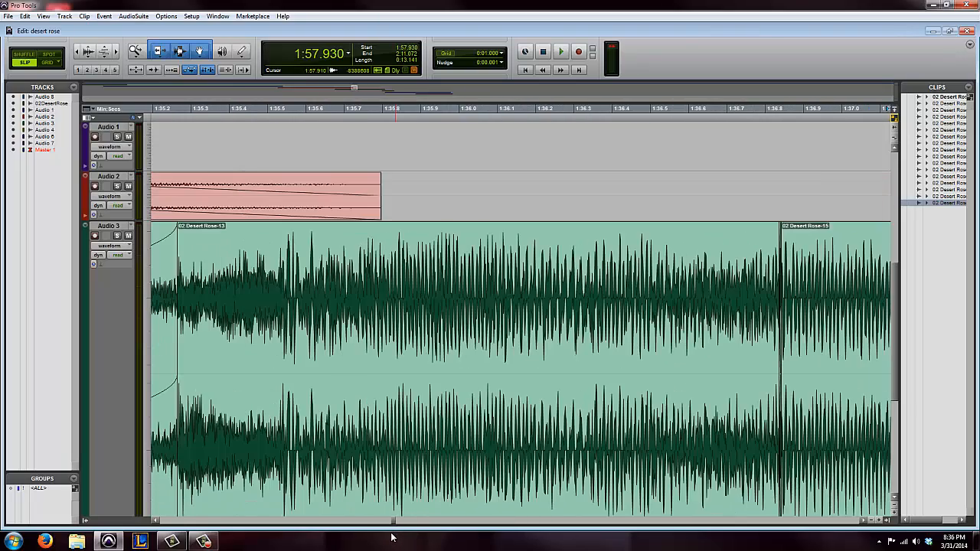
pyautogui.moveTo(865, 523); pyautogui.dragTo(866, 525)
pyautogui.press('t')
pyautogui.press('t')
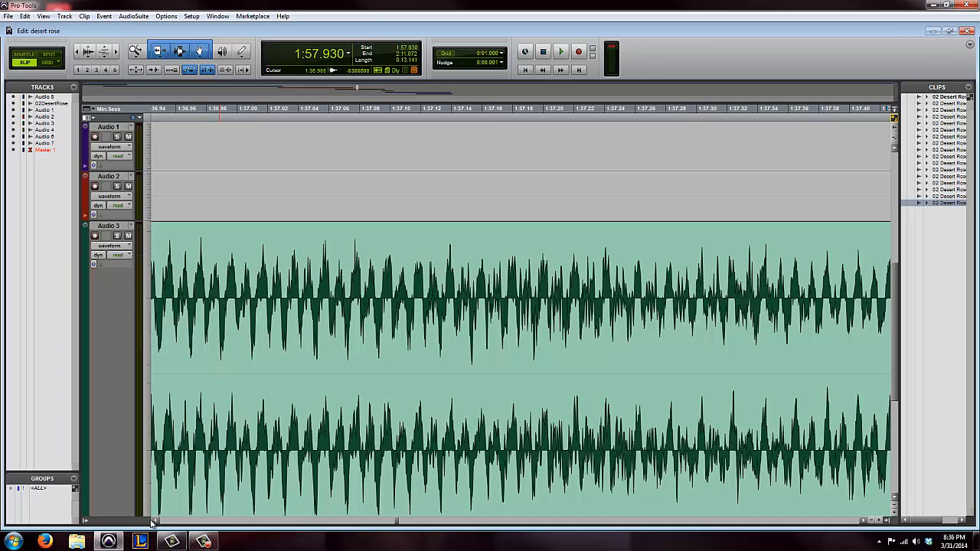
pyautogui.moveTo(152, 522); pyautogui.dragTo(155, 523)
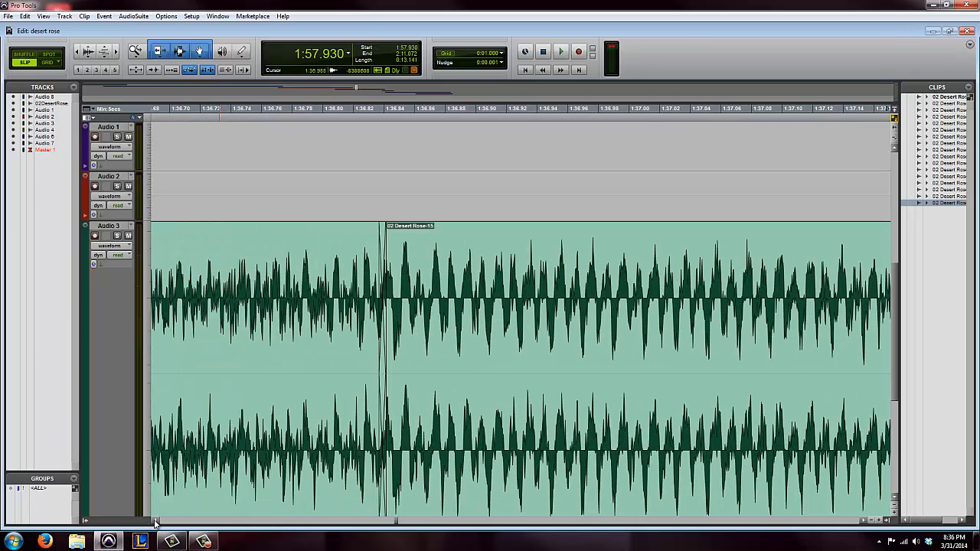
pyautogui.press('r')
pyautogui.press('r')
pyautogui.press('r')
pyautogui.press('r')
pyautogui.press('r')
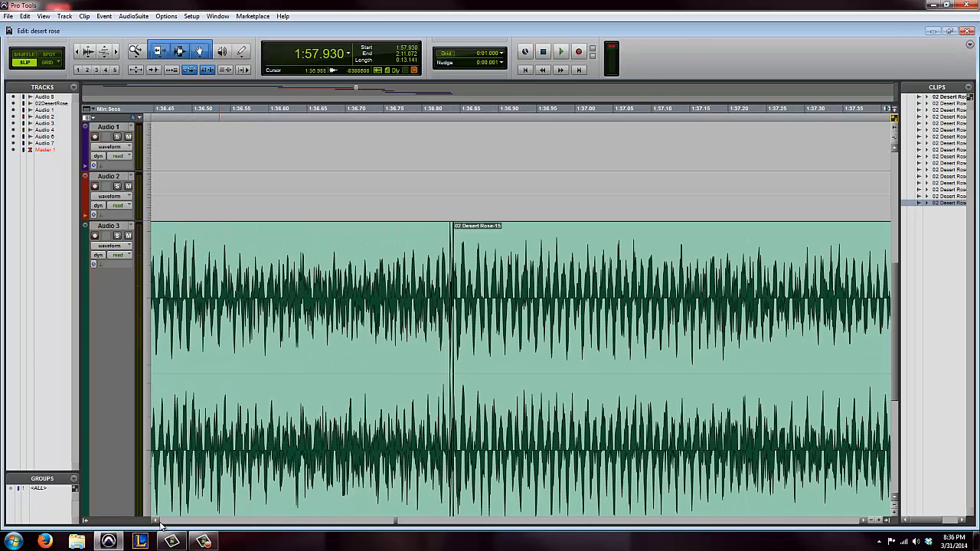
pyautogui.press('r')
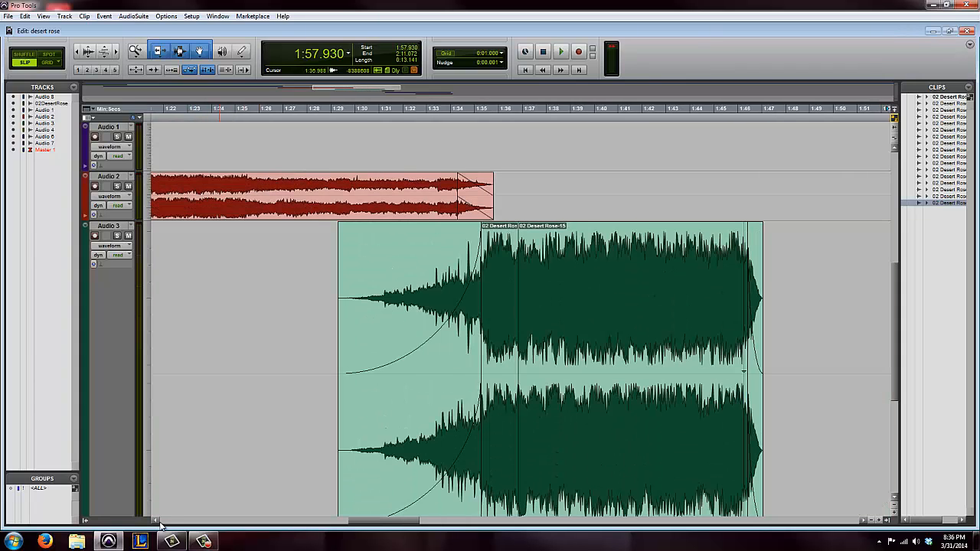
# Review the fade settings of the Audio 3 fade-in, and try the Selector tool alone before returning to the Smart Tool
pyautogui.click(457, 426)
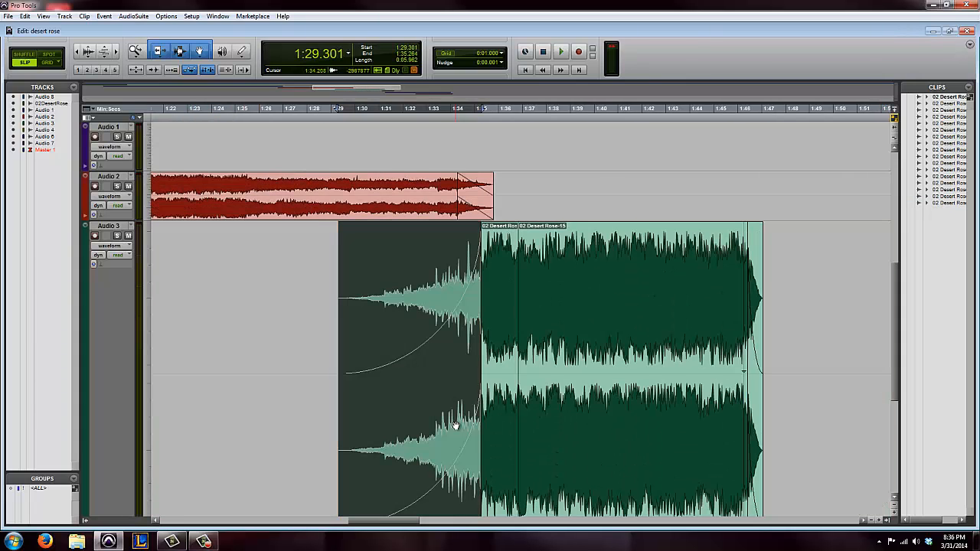
pyautogui.hotkey('ctrl', 'f')
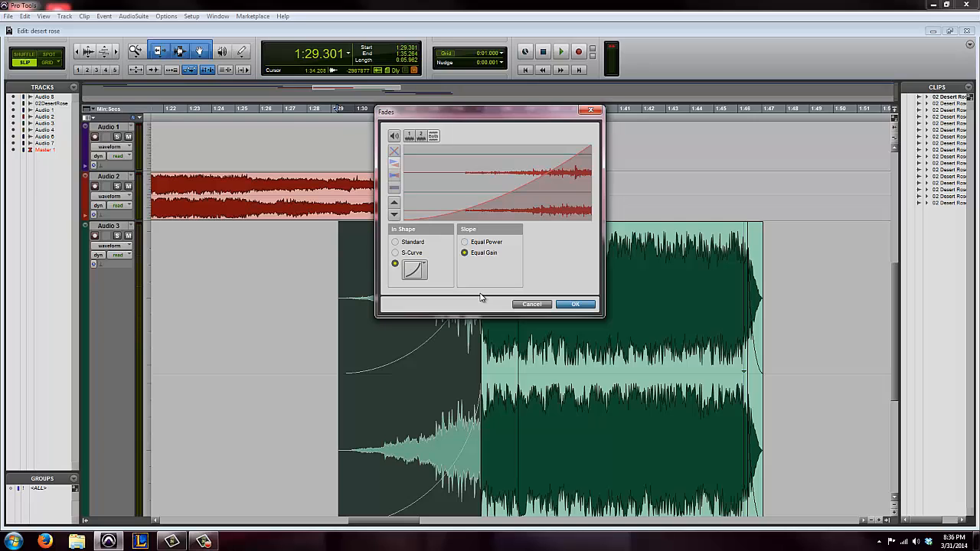
pyautogui.click(592, 308)
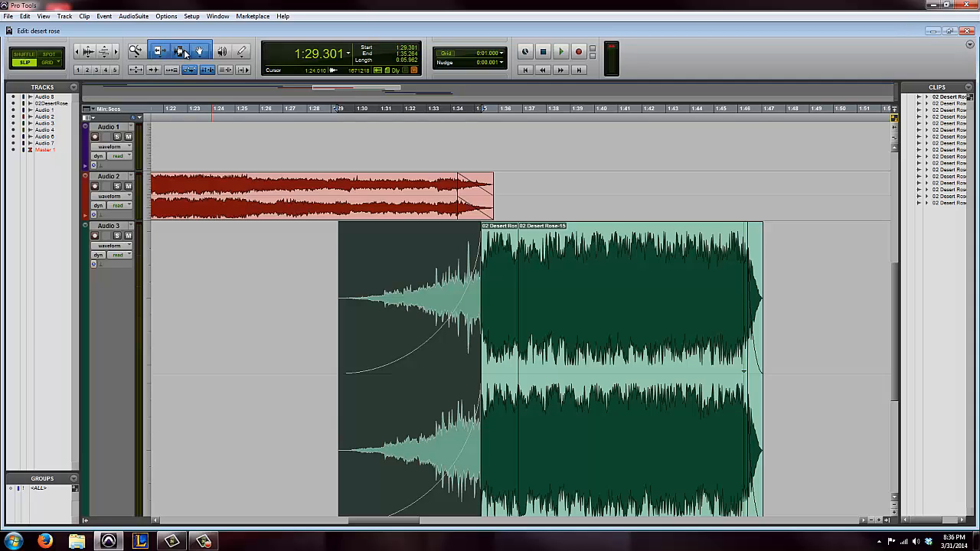
pyautogui.click(182, 52)
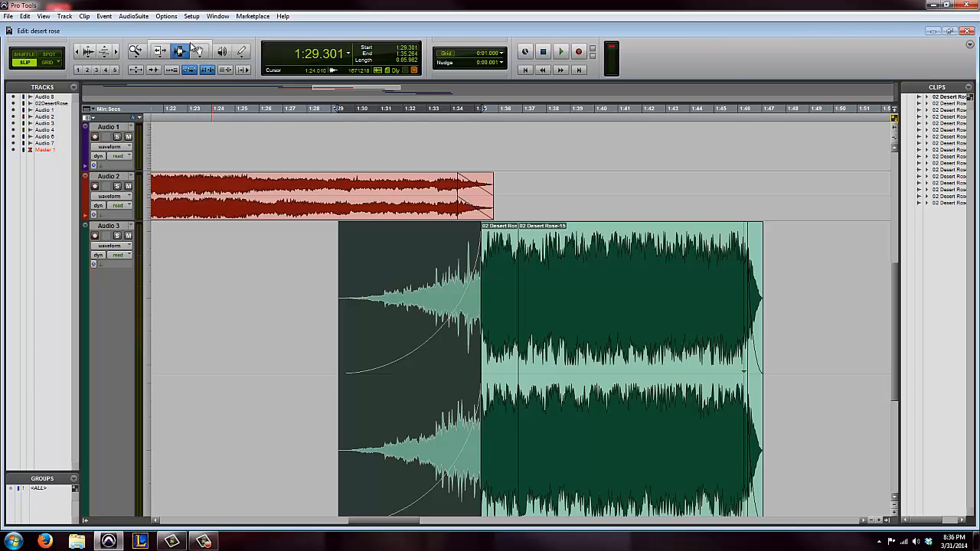
pyautogui.click(193, 46)
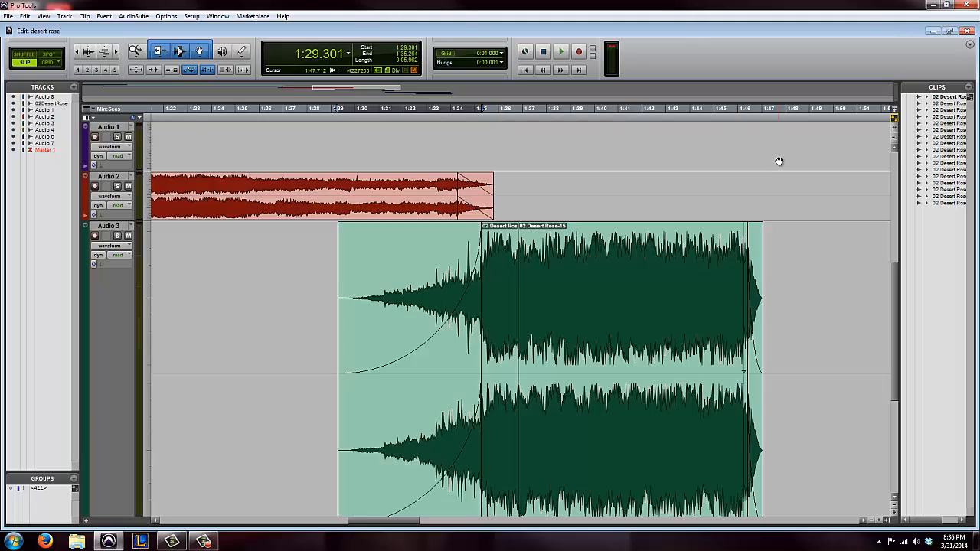
# Set the Audio 8 track height to fit to window
pyautogui.scroll(-5, 790, 215)
pyautogui.scroll(15, 864, 267)
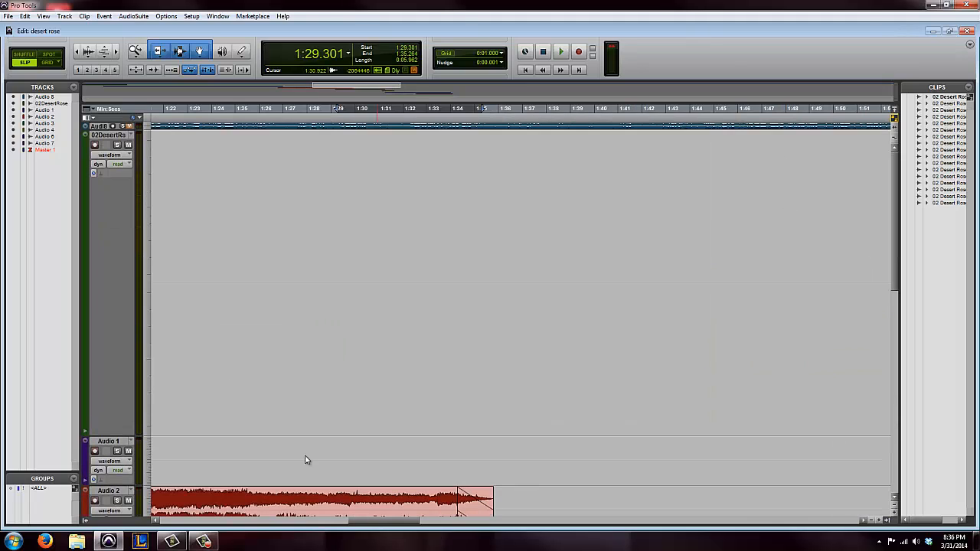
pyautogui.click(146, 128)
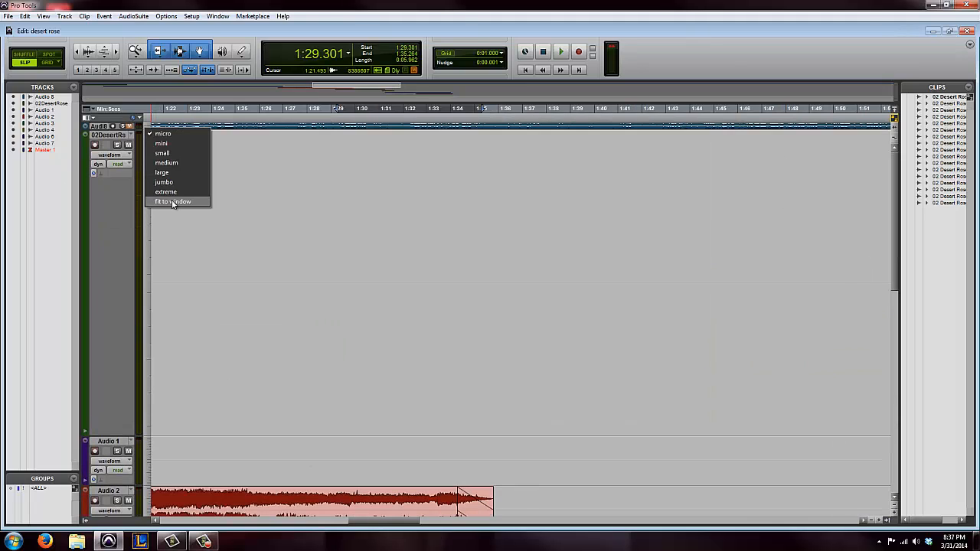
pyautogui.click(165, 202)
# Try a fade-out about 8.5 seconds long at the end of the Audio 8 clip
pyautogui.moveTo(414, 521); pyautogui.dragTo(850, 527)
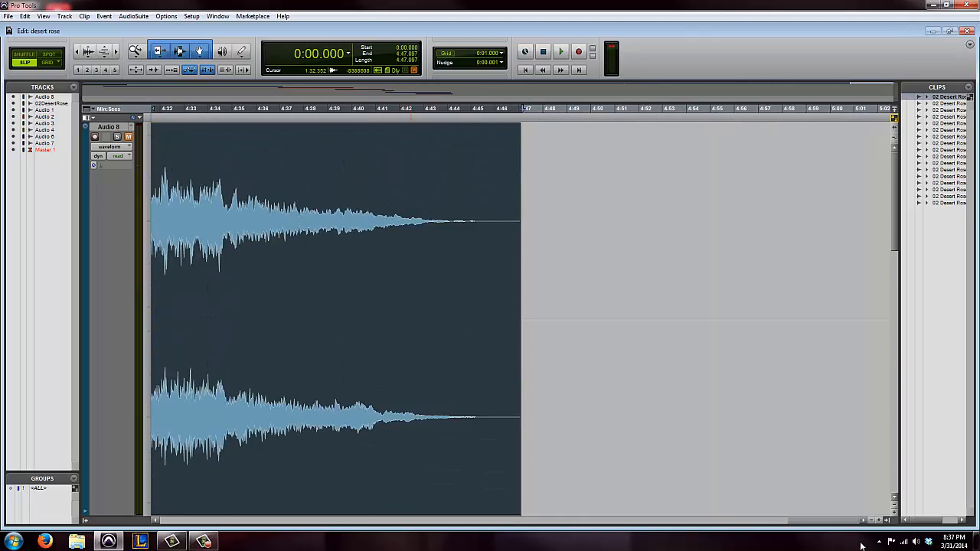
pyautogui.click(420, 230)
pyautogui.moveTo(518, 126); pyautogui.dragTo(317, 132)
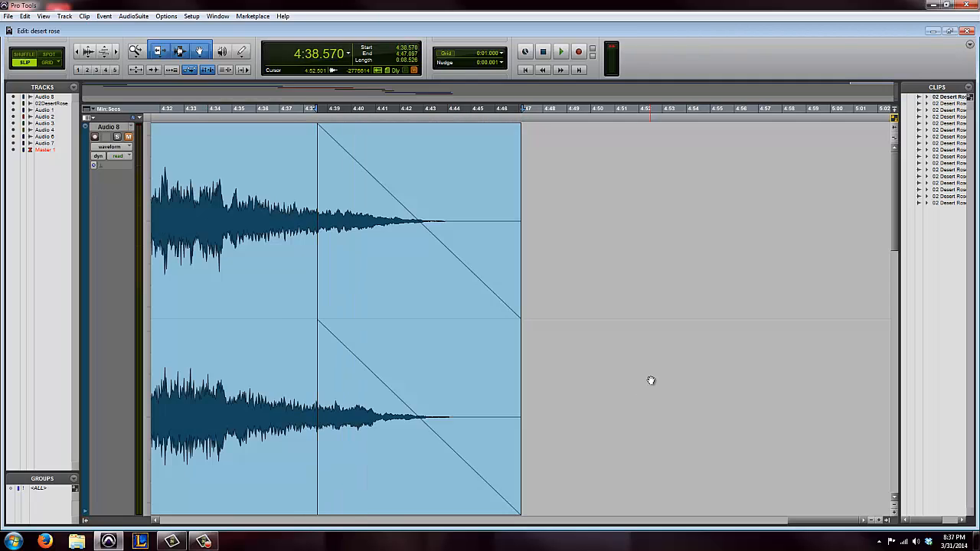
pyautogui.press('Return')
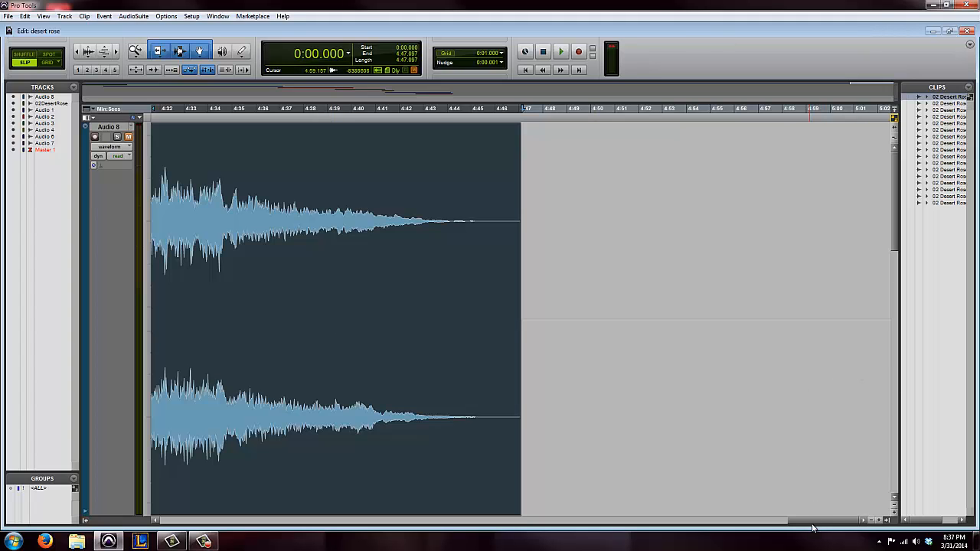
# Set the Audio 8 track height to micro and the Audio 3 track height to medium
pyautogui.moveTo(813, 527); pyautogui.dragTo(633, 527)
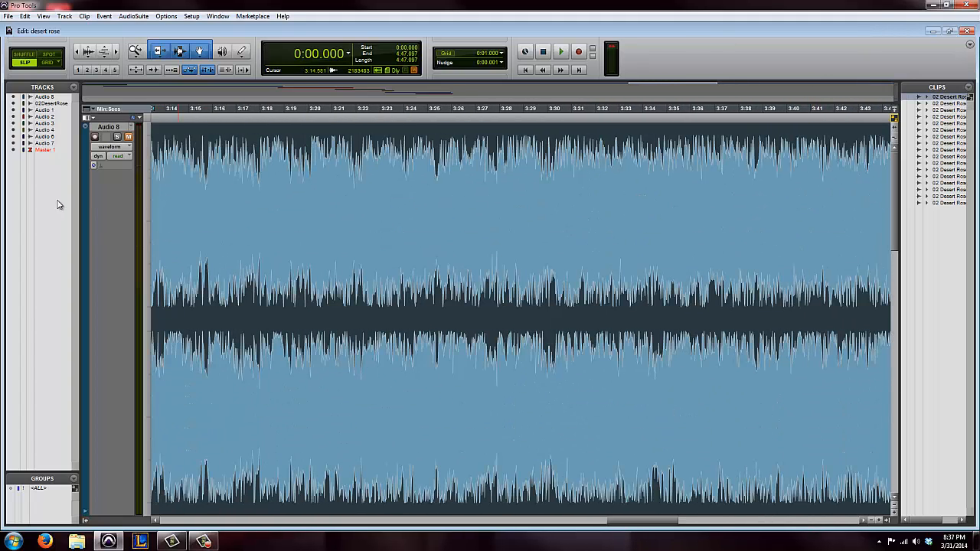
pyautogui.rightClick(143, 207)
pyautogui.rightClick(143, 195)
pyautogui.rightClick(145, 188)
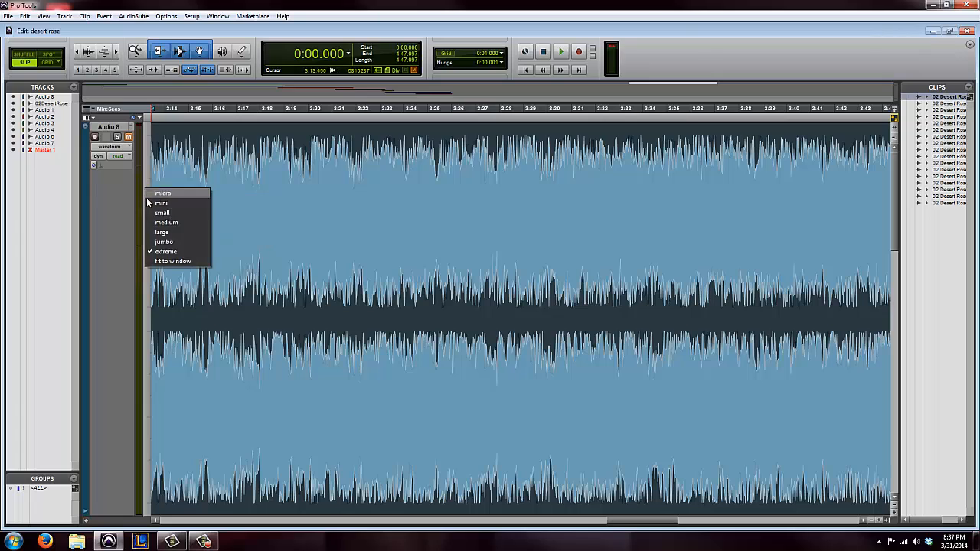
pyautogui.click(162, 195)
pyautogui.scroll(-5, 306, 232)
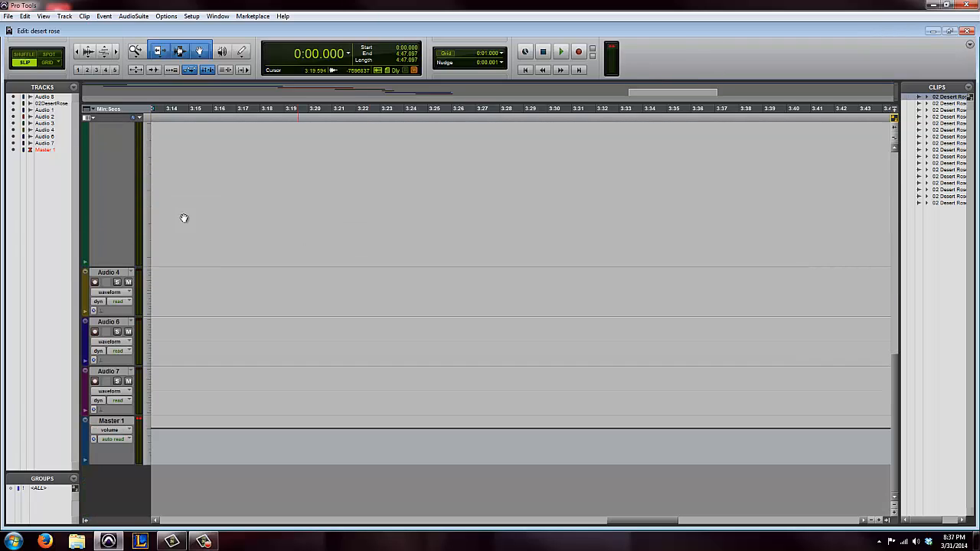
pyautogui.rightClick(144, 207)
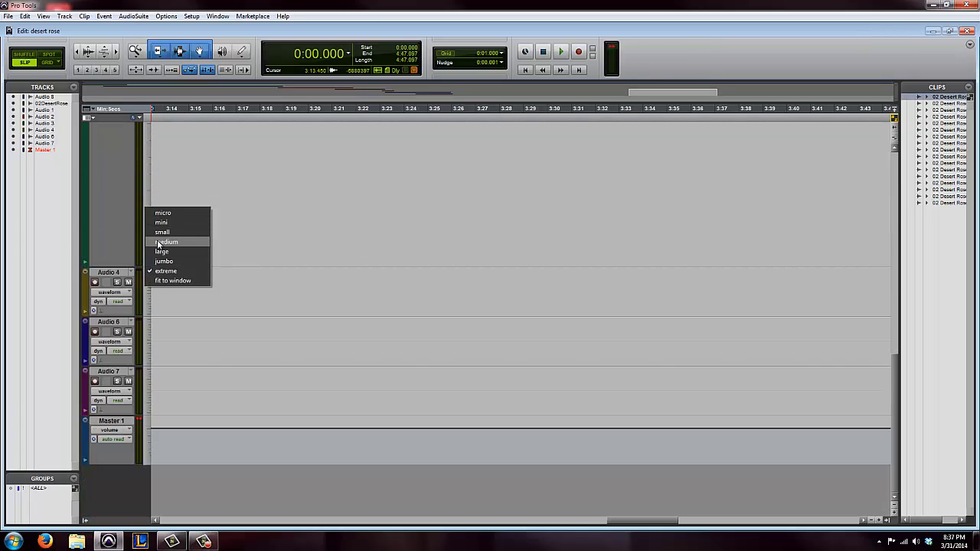
pyautogui.click(159, 243)
# Look over the whole arrangement, from the opening clip on the 02DesertRose track to the final Audio 7 clip
pyautogui.press('r')
pyautogui.press('r')
pyautogui.press('r')
pyautogui.press('r')
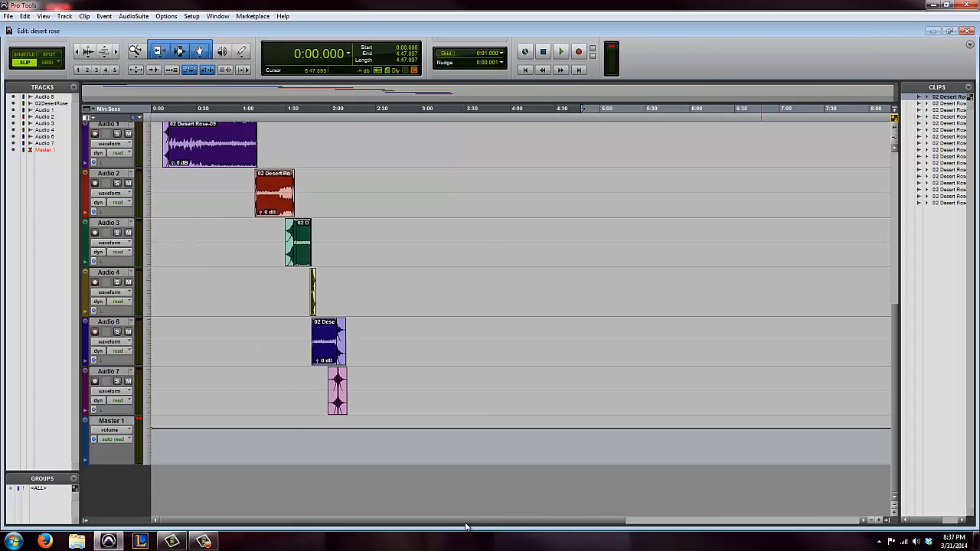
pyautogui.scroll(5, 503, 368)
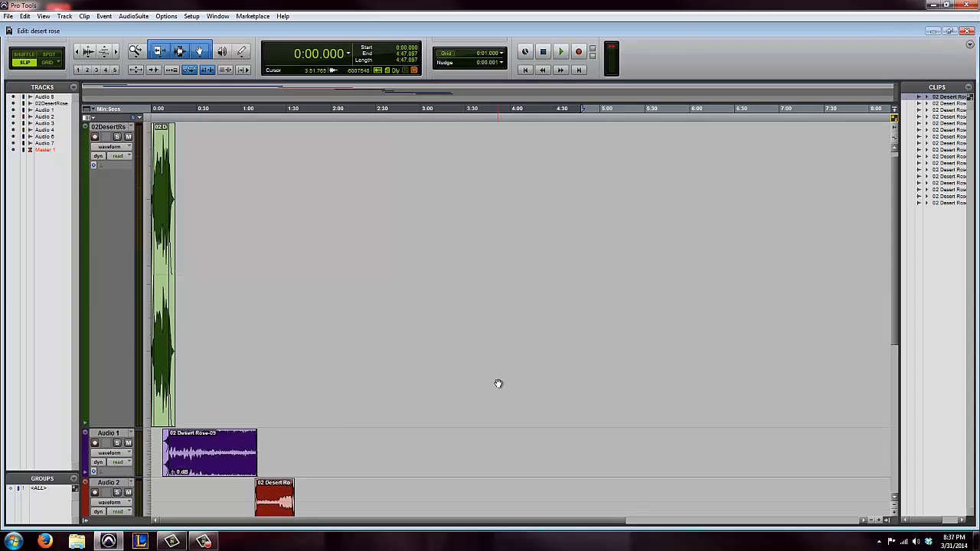
pyautogui.scroll(-5, 498, 383)
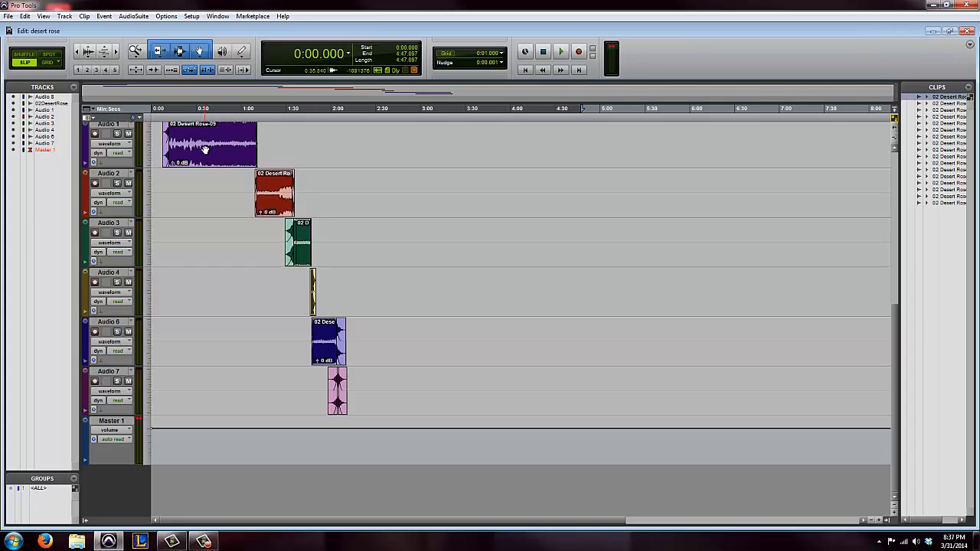
pyautogui.scroll(3, 205, 150)
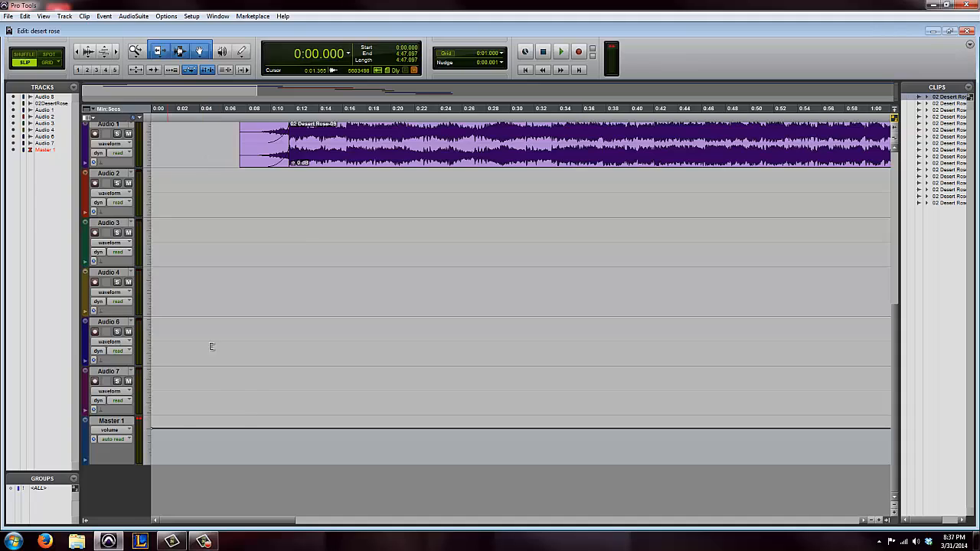
pyautogui.scroll(5, 212, 346)
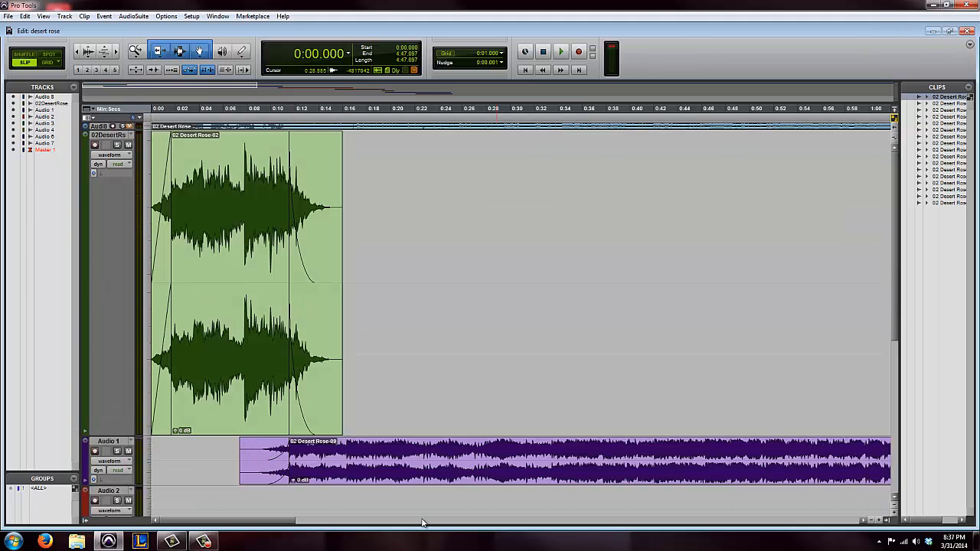
pyautogui.moveTo(292, 521); pyautogui.dragTo(417, 527)
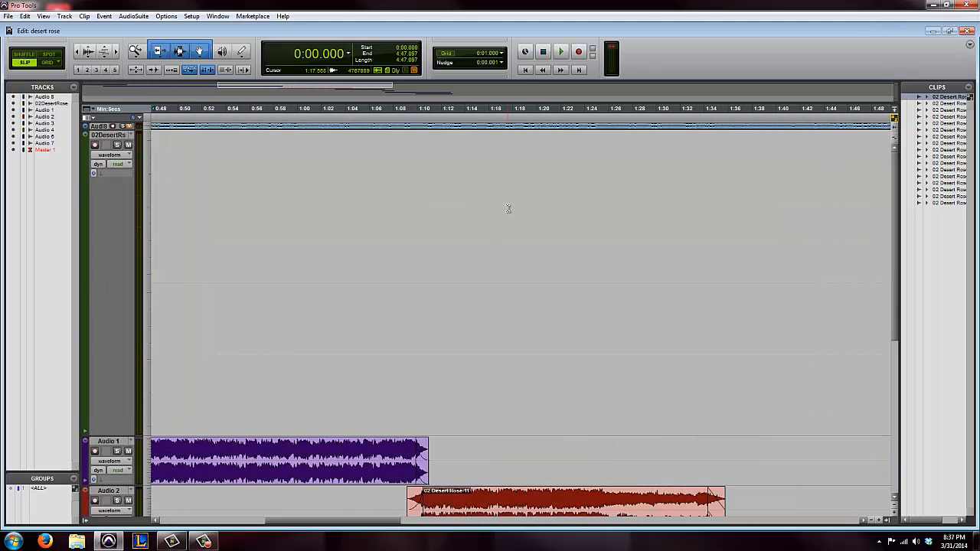
pyautogui.scroll(-5, 510, 209)
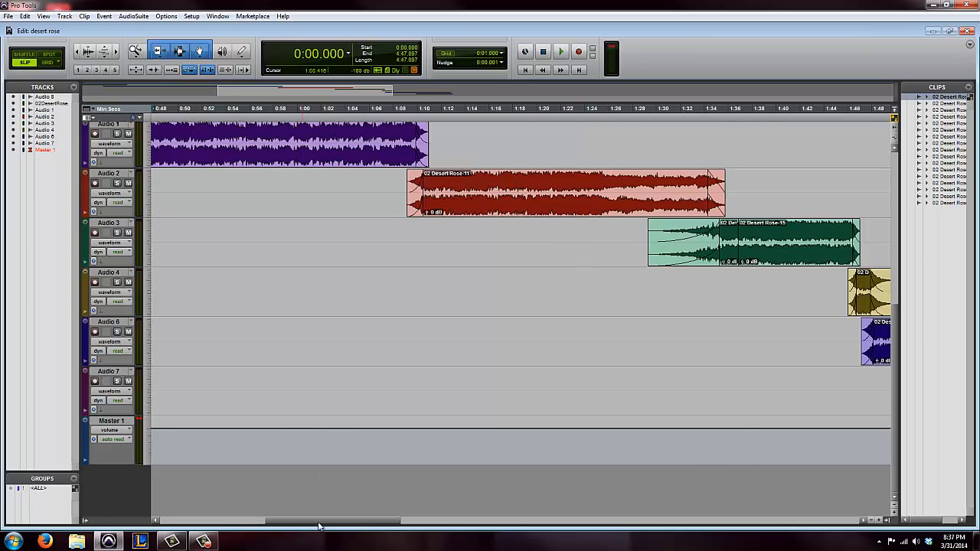
pyautogui.moveTo(373, 524); pyautogui.dragTo(491, 530)
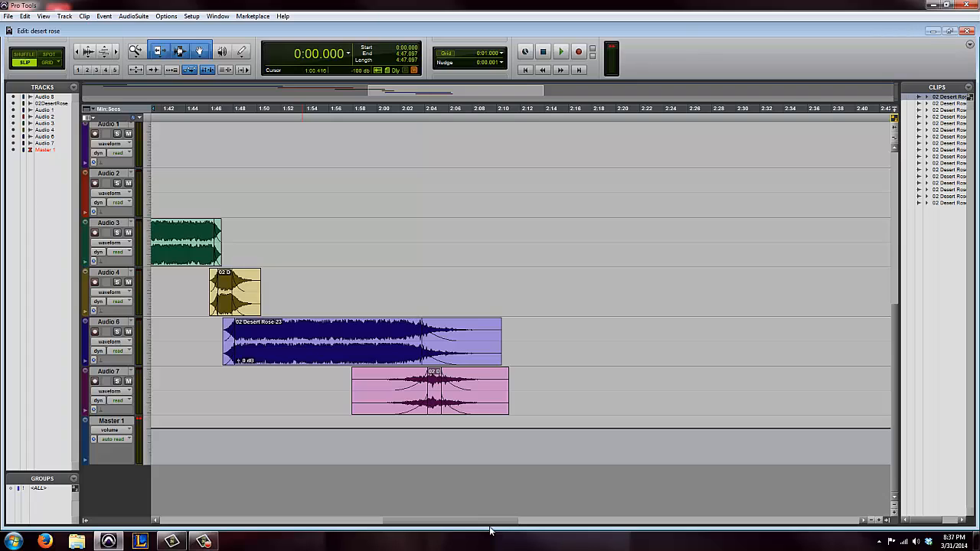
pyautogui.moveTo(491, 530); pyautogui.dragTo(493, 531)
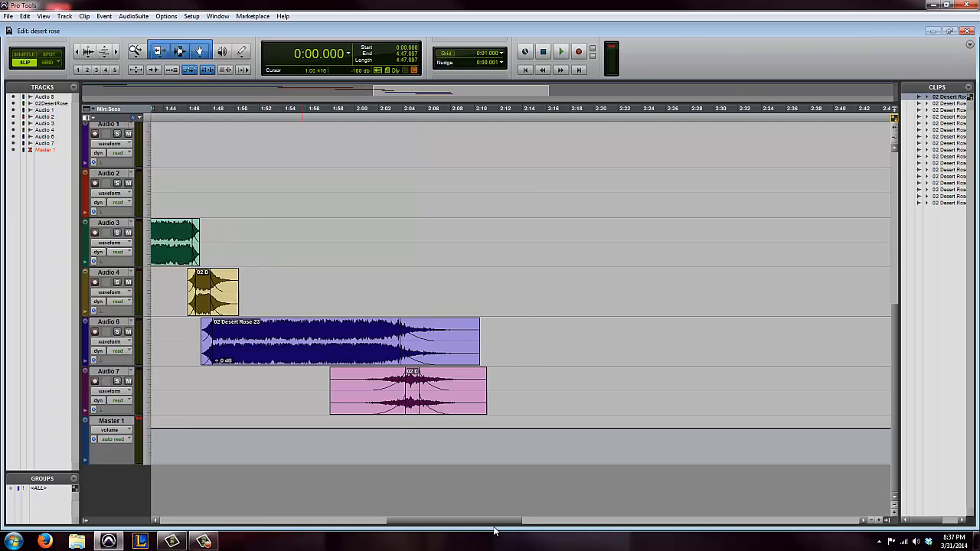
pyautogui.scroll(5, 678, 401)
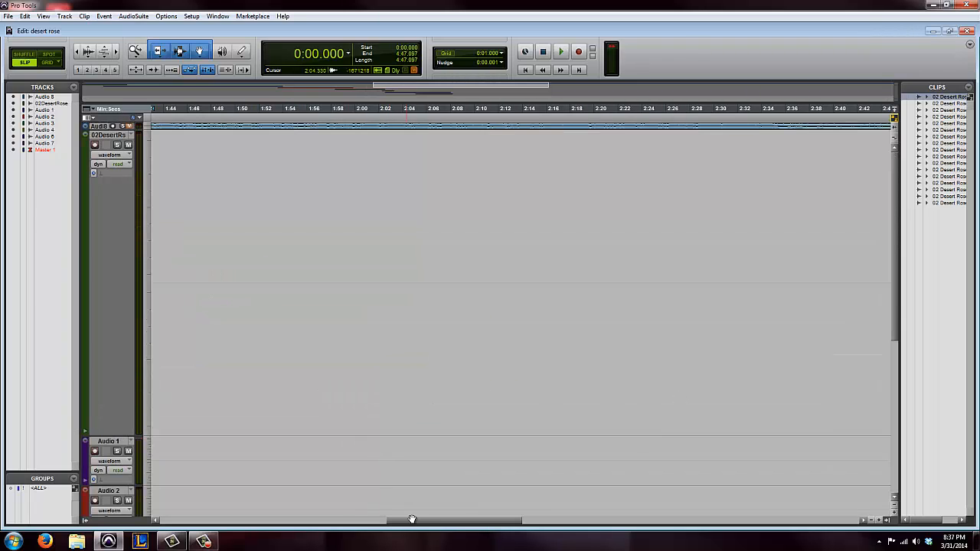
# Open the Sarah Brightman_other song session from its project folder within the Skating folder on the My Passport (E:) drive
pyautogui.moveTo(423, 527); pyautogui.dragTo(194, 527)
pyautogui.scroll(-5, 501, 320)
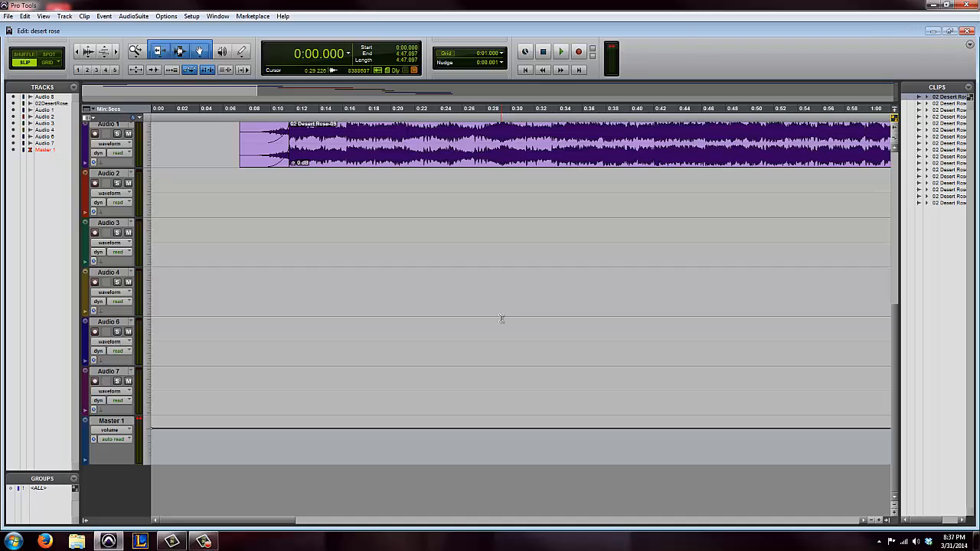
pyautogui.click(8, 16)
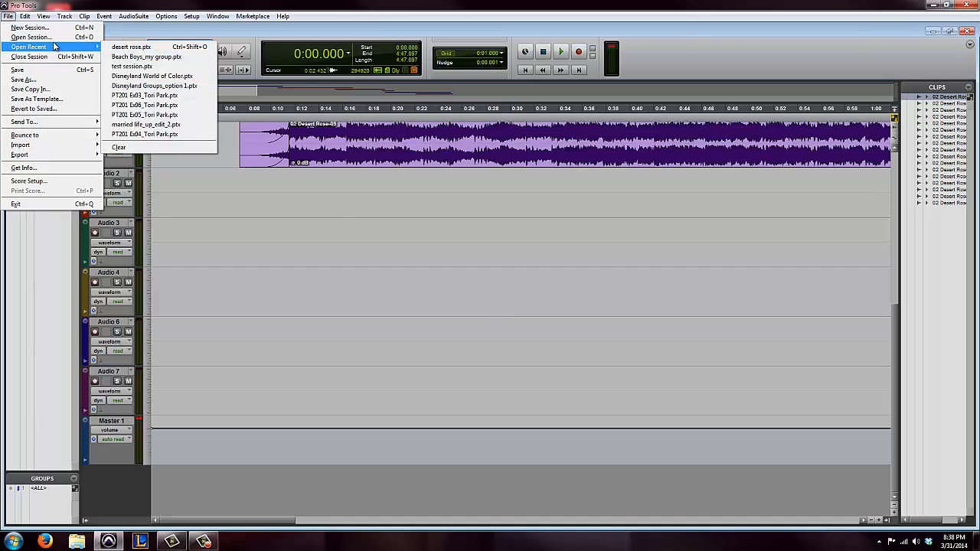
pyautogui.click(32, 37)
pyautogui.click(490, 192)
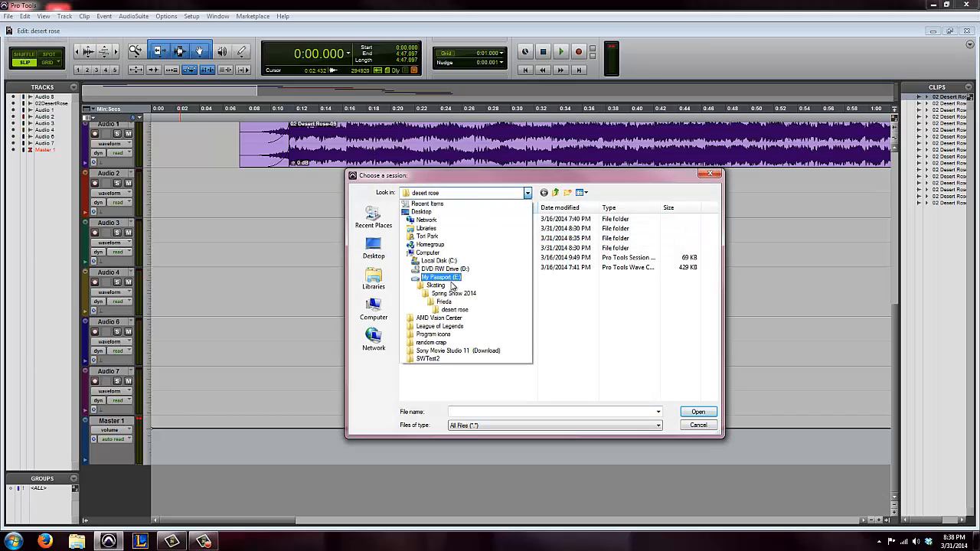
pyautogui.click(438, 285)
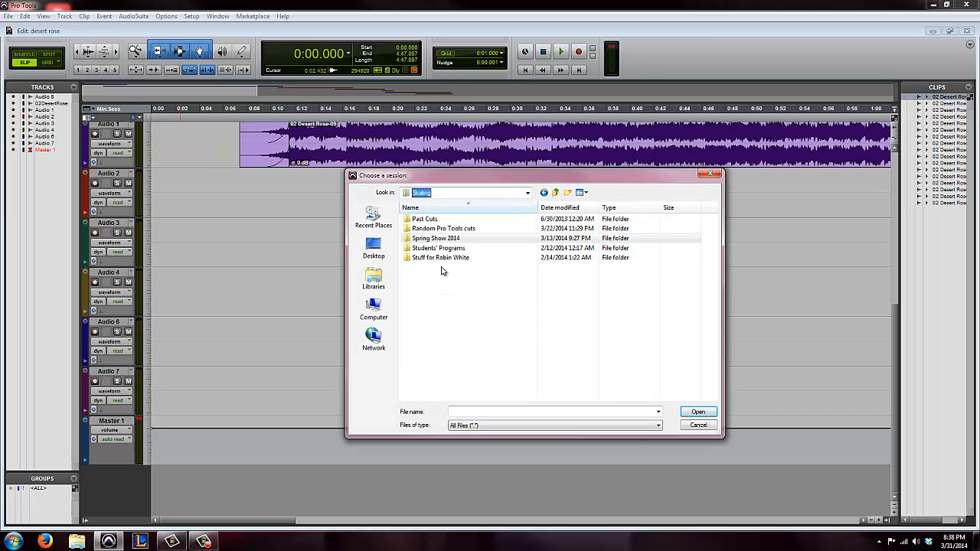
pyautogui.doubleClick(441, 258)
pyautogui.scroll(-4, 459, 260)
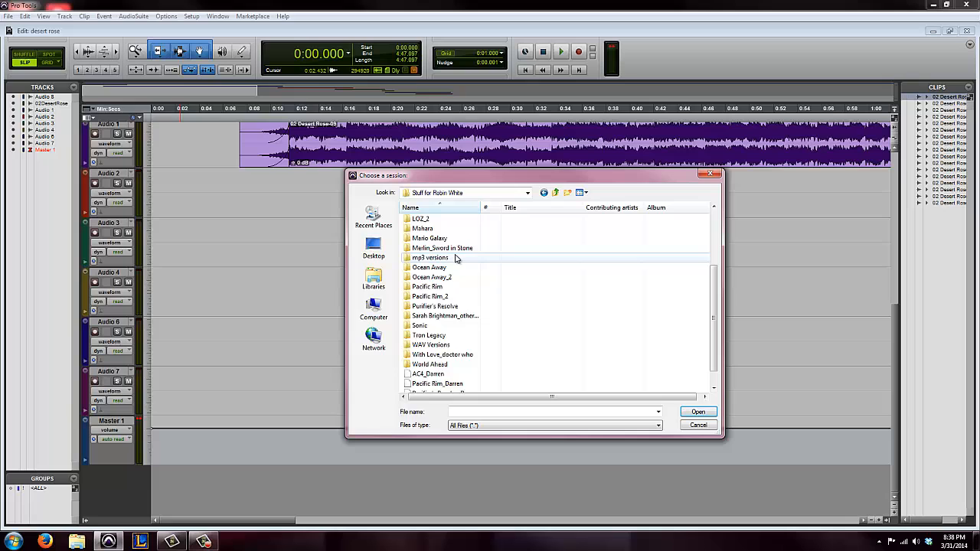
pyautogui.scroll(-1, 490, 289)
pyautogui.doubleClick(490, 298)
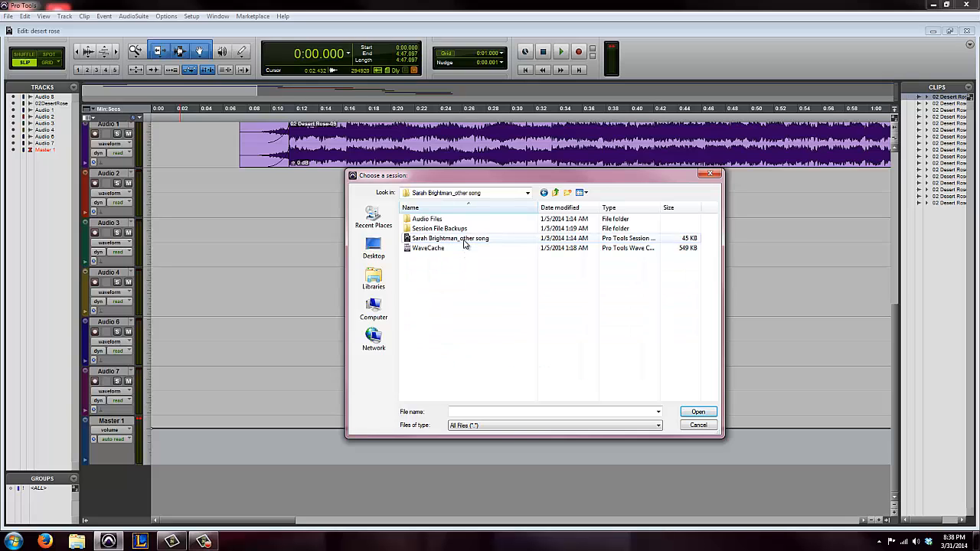
pyautogui.doubleClick(465, 240)
pyautogui.click(581, 222)
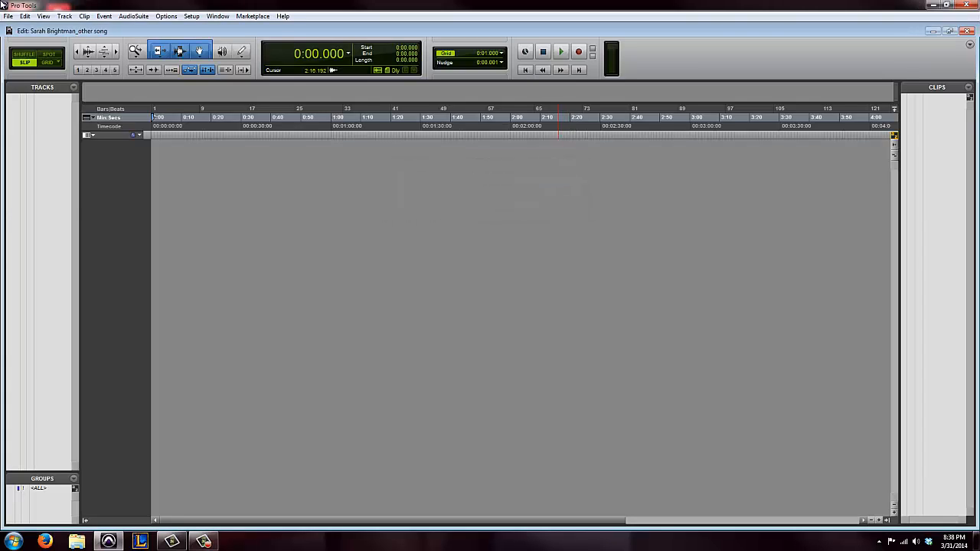
# Open the Ocean Away_2 session in place of the current one
pyautogui.click(8, 16)
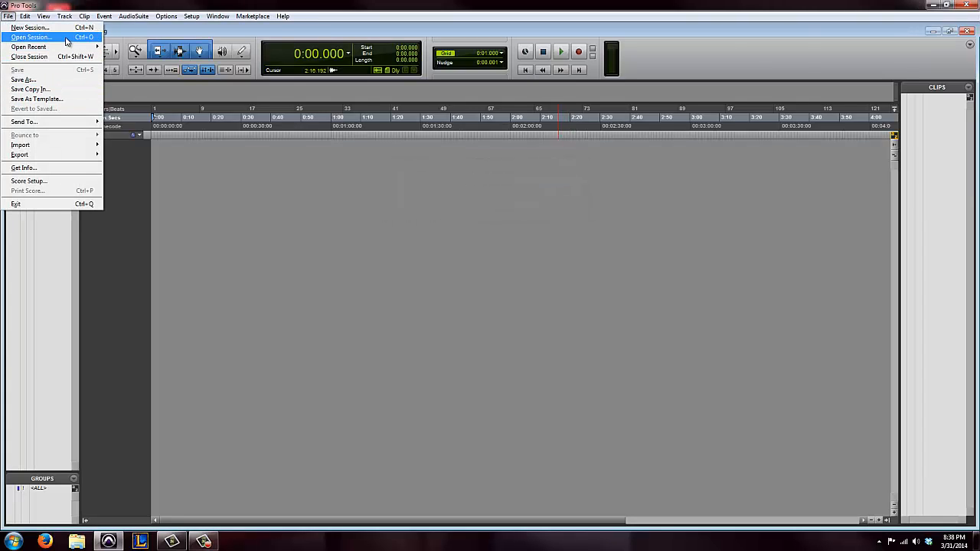
pyautogui.moveTo(67, 48)
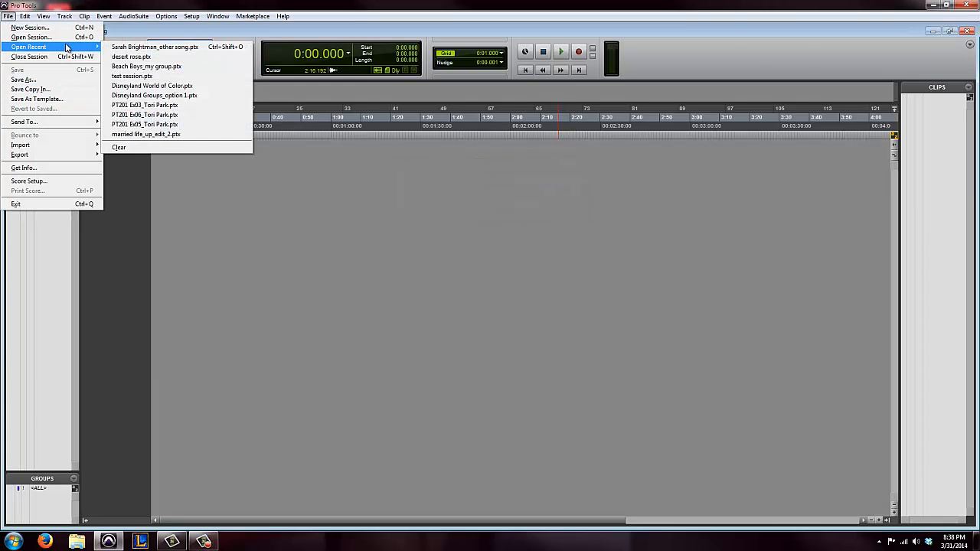
pyautogui.click(147, 67)
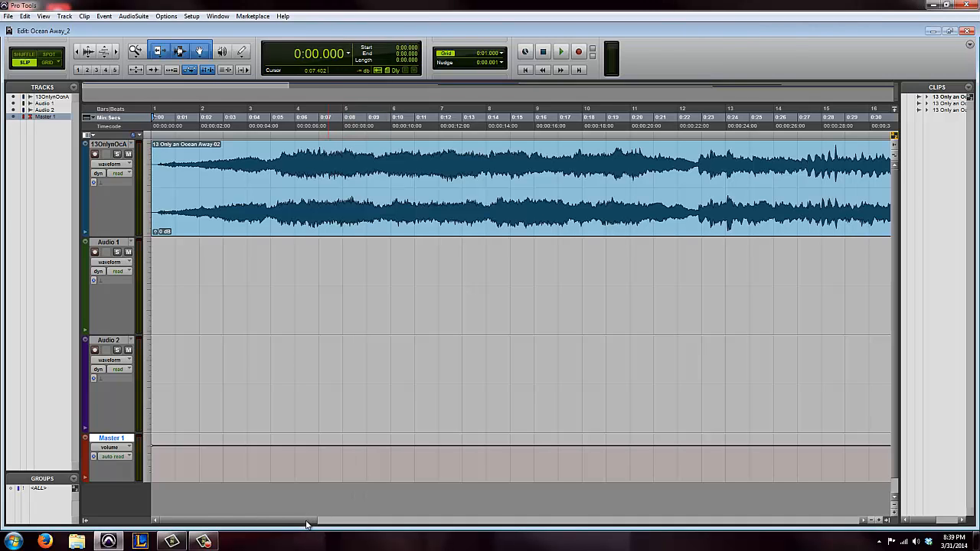
# Look over the Ocean Away_2 arrangement through the final Audio 2 fade-out and play it from the start
pyautogui.moveTo(306, 524); pyautogui.dragTo(803, 528)
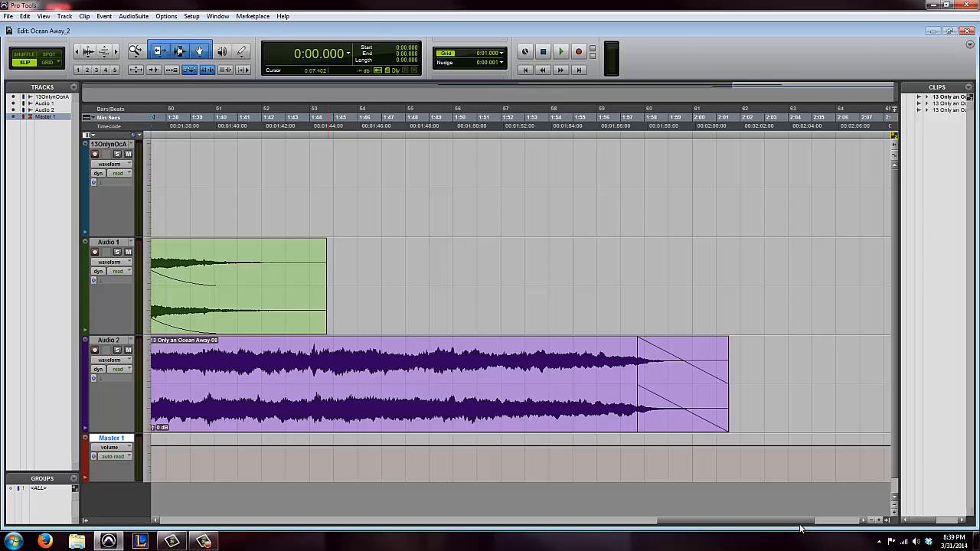
pyautogui.moveTo(800, 527); pyautogui.dragTo(254, 508)
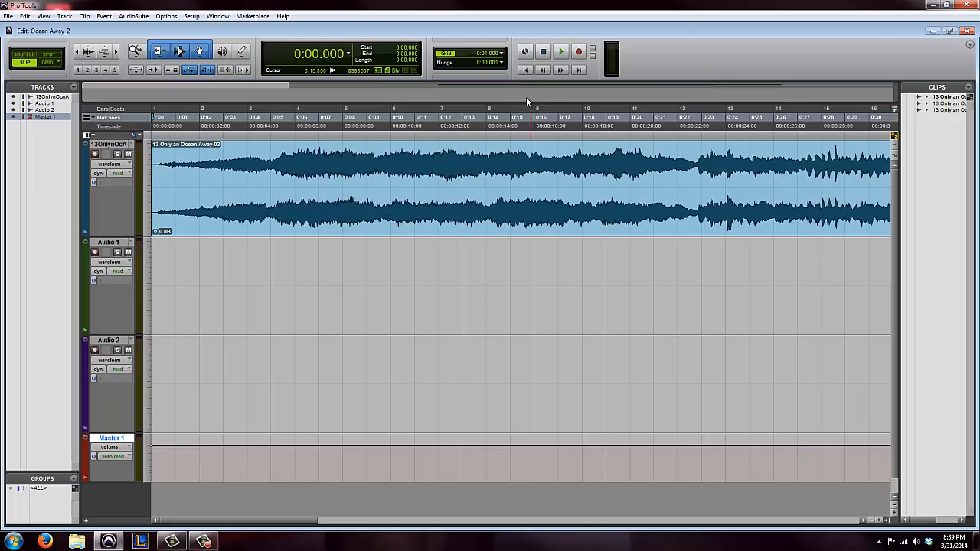
pyautogui.press('space')
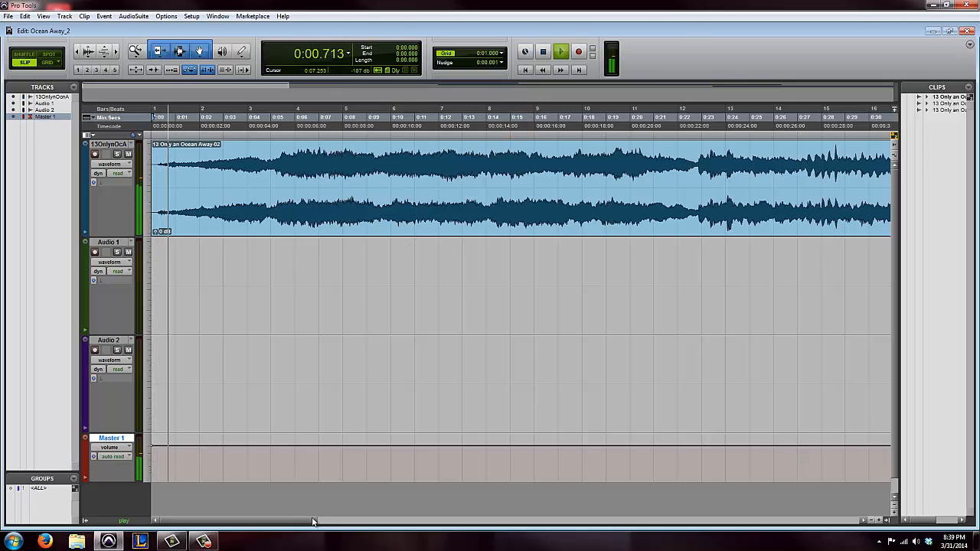
# Audition the crossfade from the 13OnlynOcA clip into the Audio 1 clip, starting from 0:43.605 and again from 0:52.650
pyautogui.moveTo(312, 521); pyautogui.dragTo(479, 538)
pyautogui.click(378, 151)
pyautogui.press('space')
pyautogui.press('space')
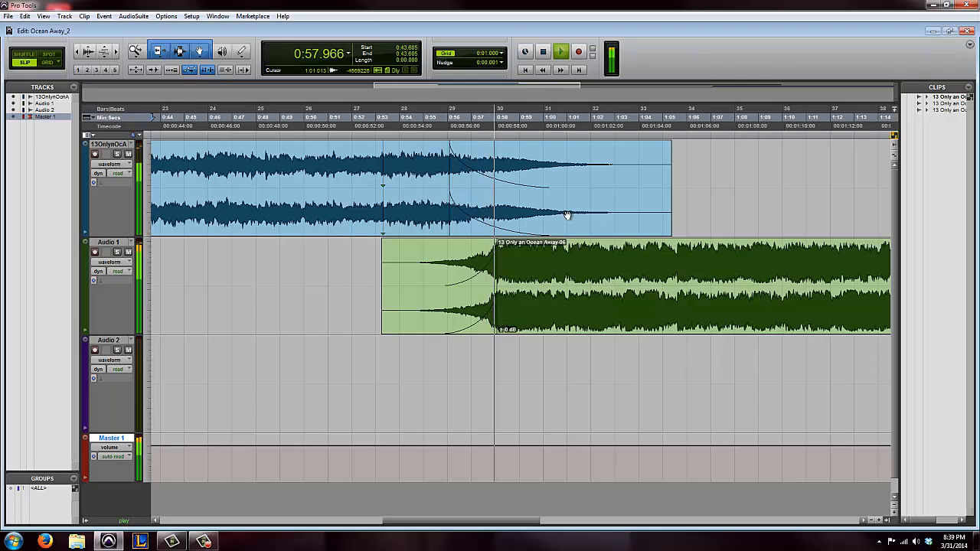
pyautogui.click(549, 50)
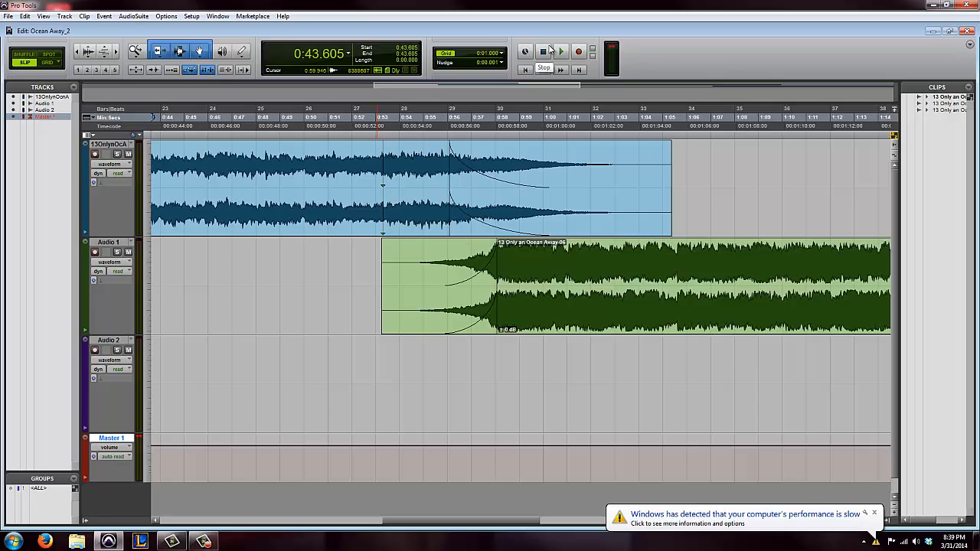
pyautogui.click(367, 136)
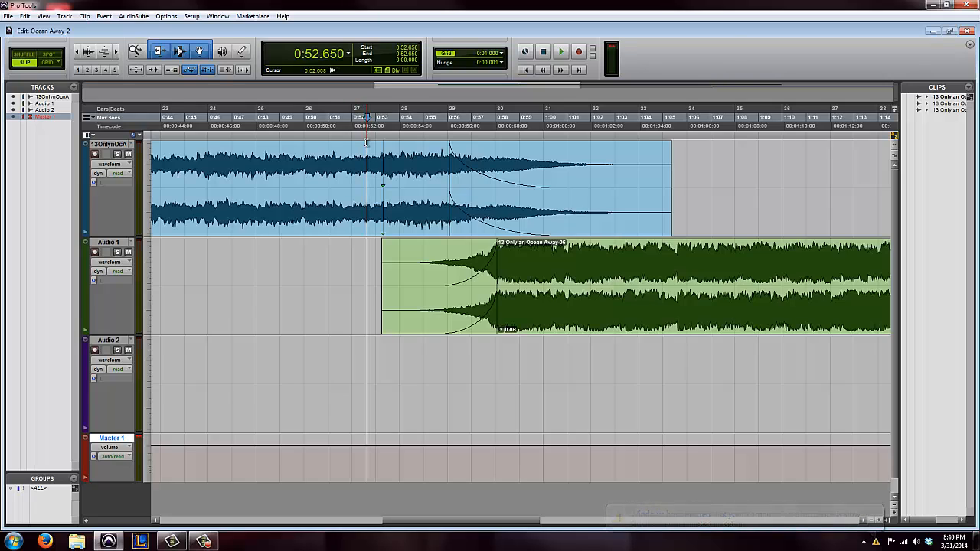
pyautogui.press('space')
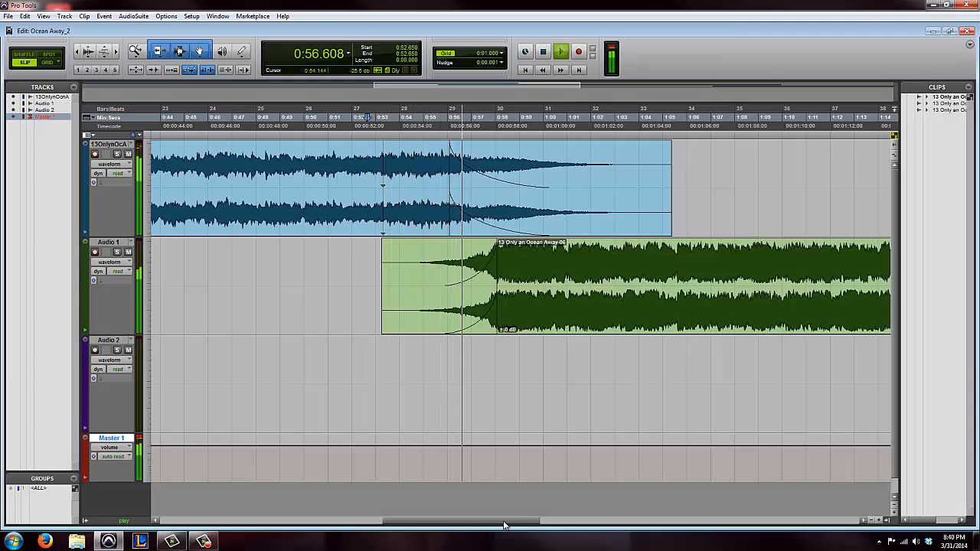
# Audition the crossfade from the Audio 1 clip into the Audio 2 clip, starting from 1:33.205
pyautogui.moveTo(504, 525); pyautogui.dragTo(666, 531)
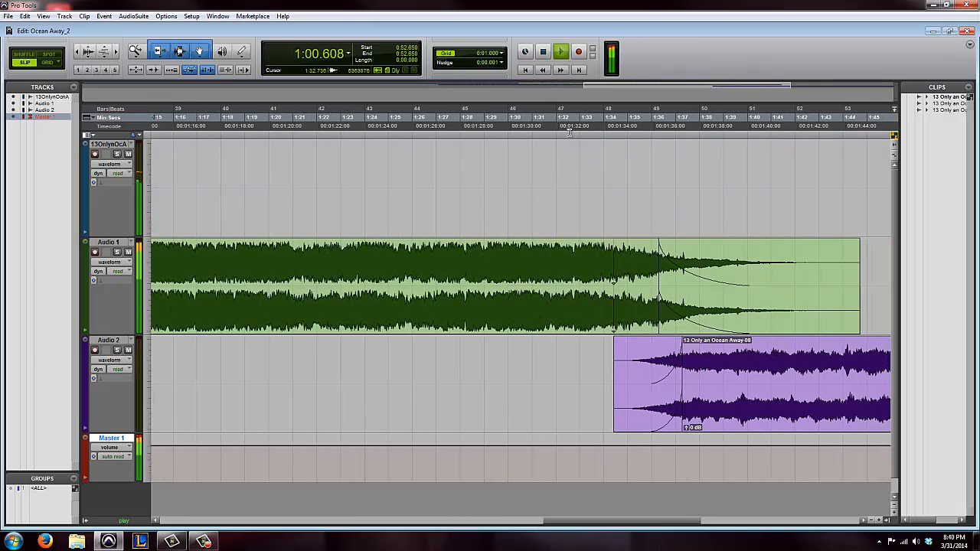
pyautogui.click(584, 135)
pyautogui.press('space')
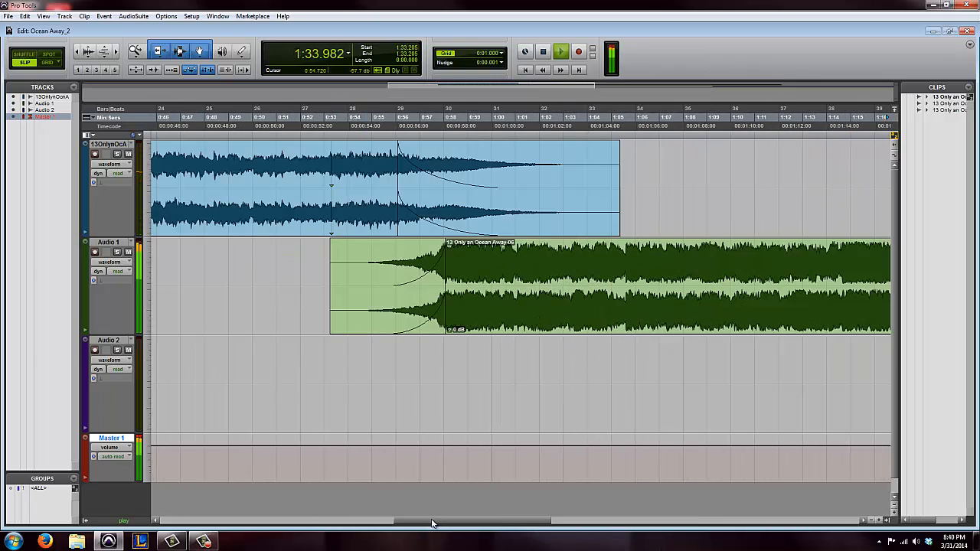
pyautogui.moveTo(433, 523); pyautogui.dragTo(575, 525)
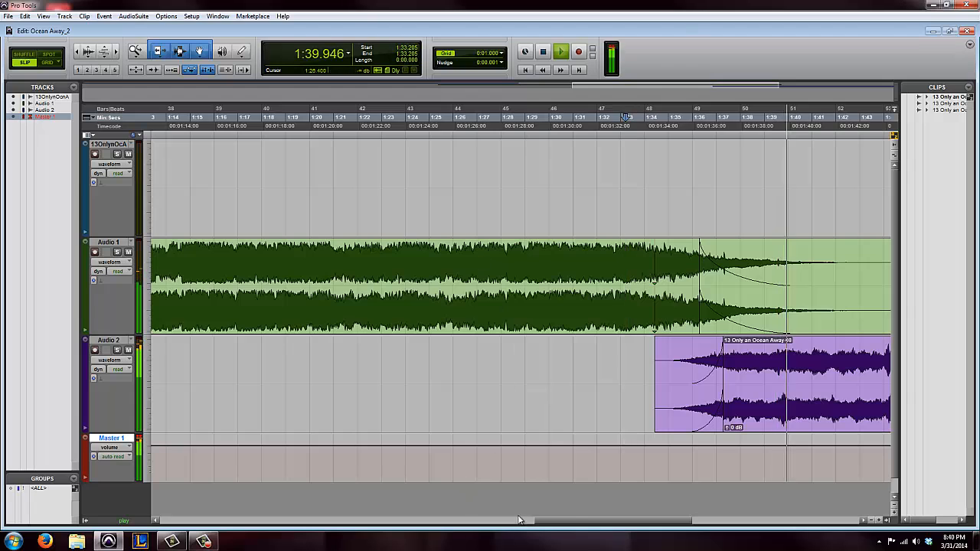
pyautogui.moveTo(545, 521); pyautogui.dragTo(633, 540)
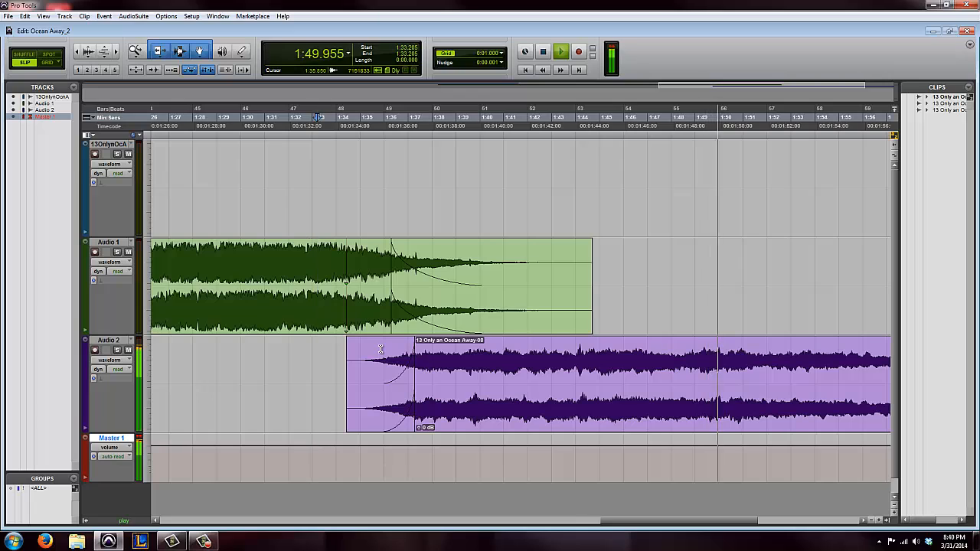
# Replay from 1:31.264 through the Audio 2 clip into its closing fade-out, and stop playback there
pyautogui.click(271, 134)
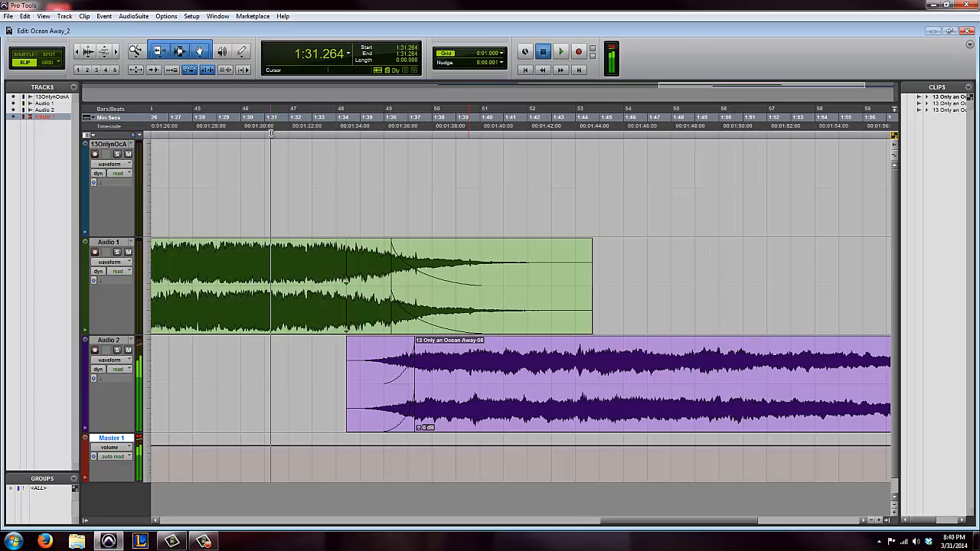
pyautogui.press('space')
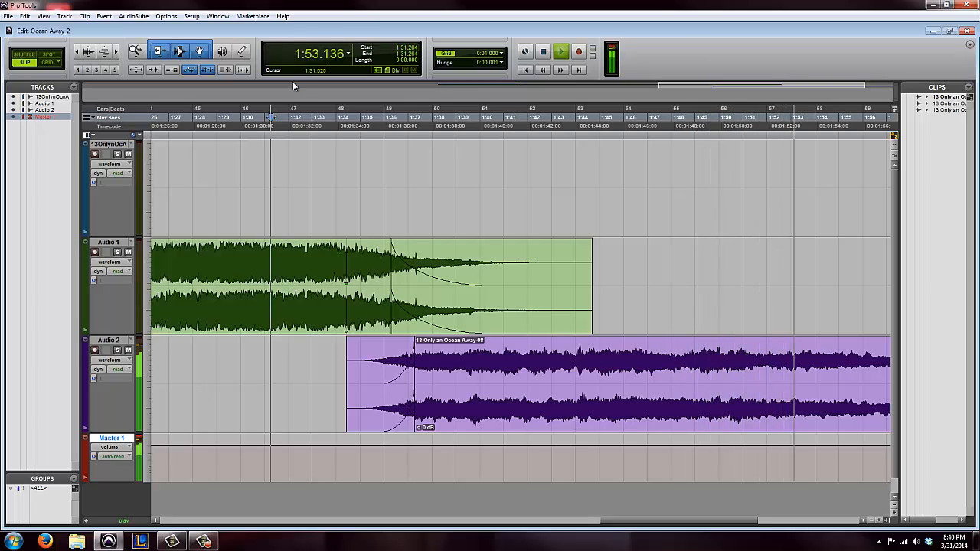
pyautogui.click(545, 52)
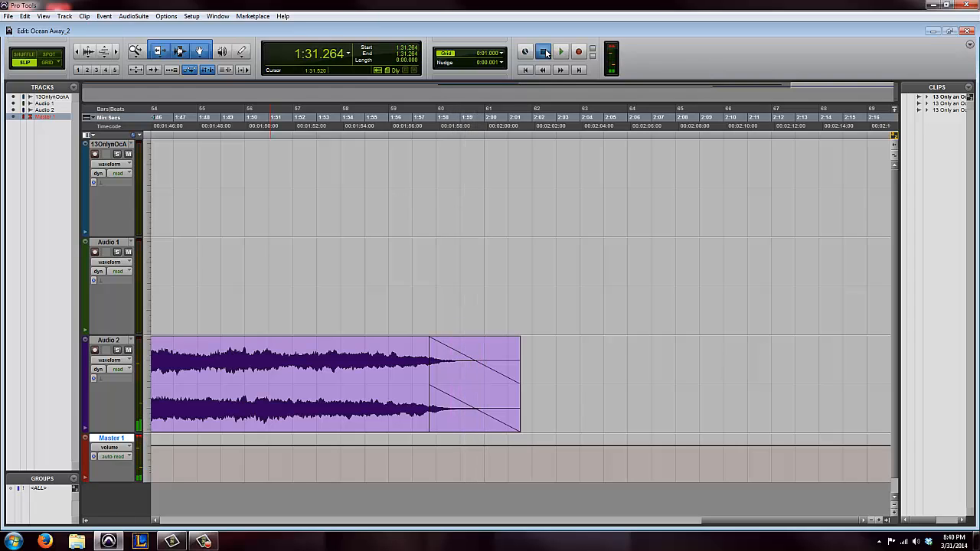
# Open the recent session Beach Boys_my group.ptx
pyautogui.click(7, 16)
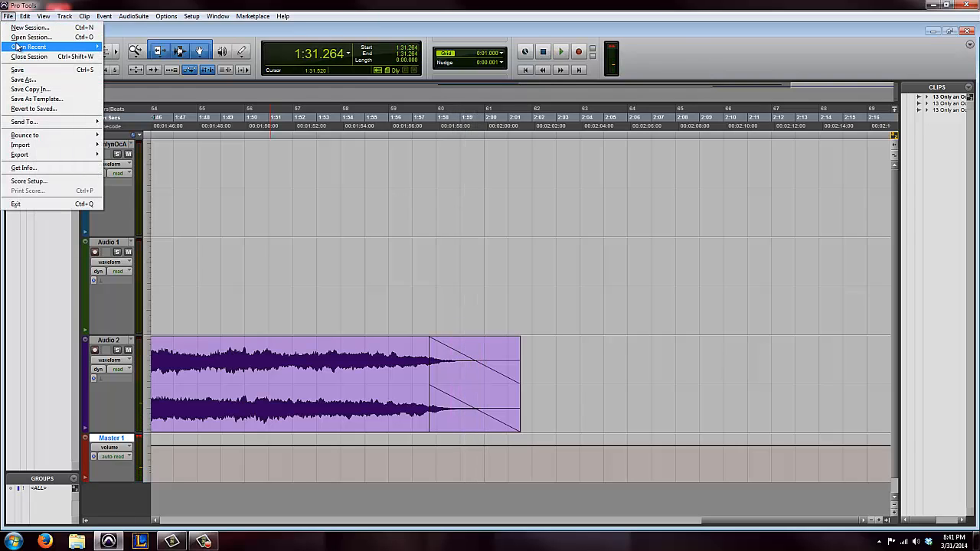
pyautogui.moveTo(19, 46)
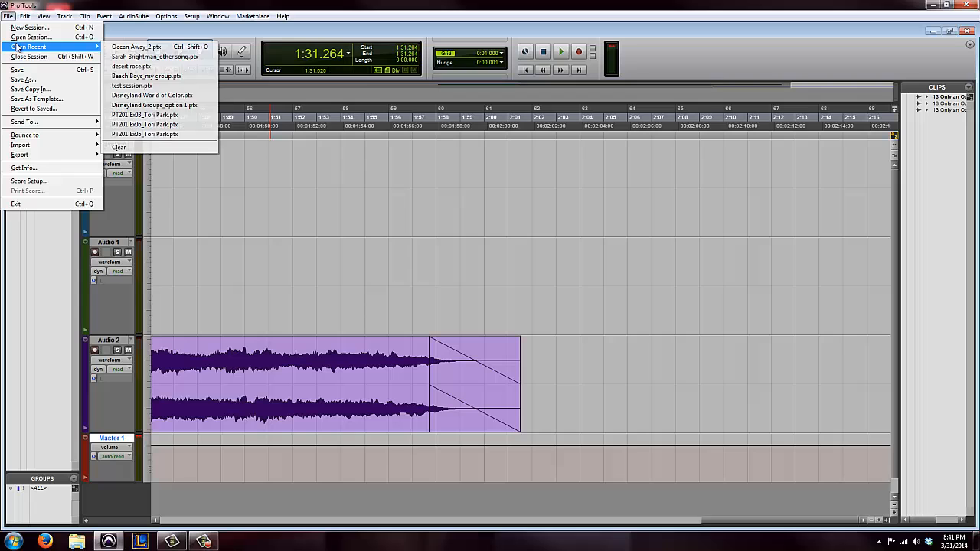
pyautogui.click(165, 76)
pyautogui.click(583, 222)
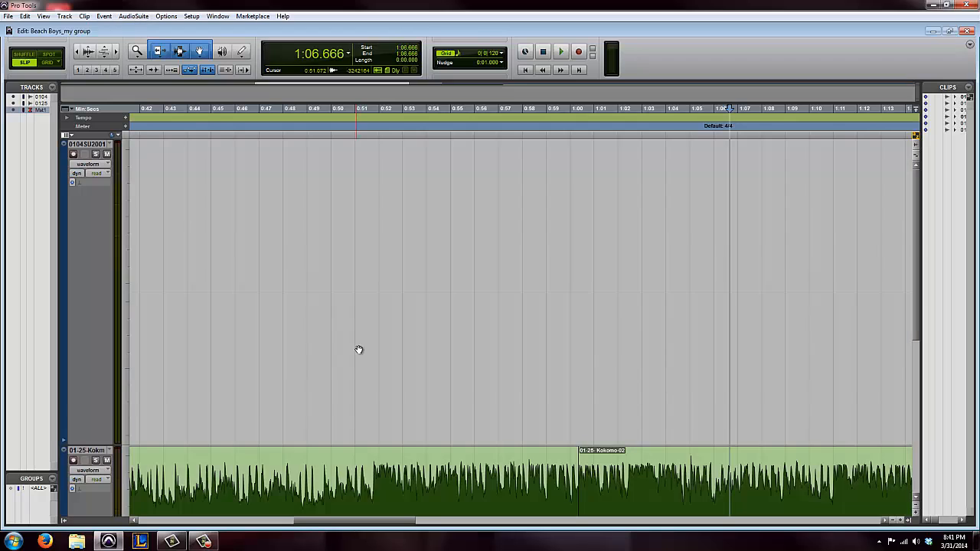
# Play the Kokomo clip briefly from 1:06.666 and look over the whole Kokomo and Surfin USA arrangement
pyautogui.press('space')
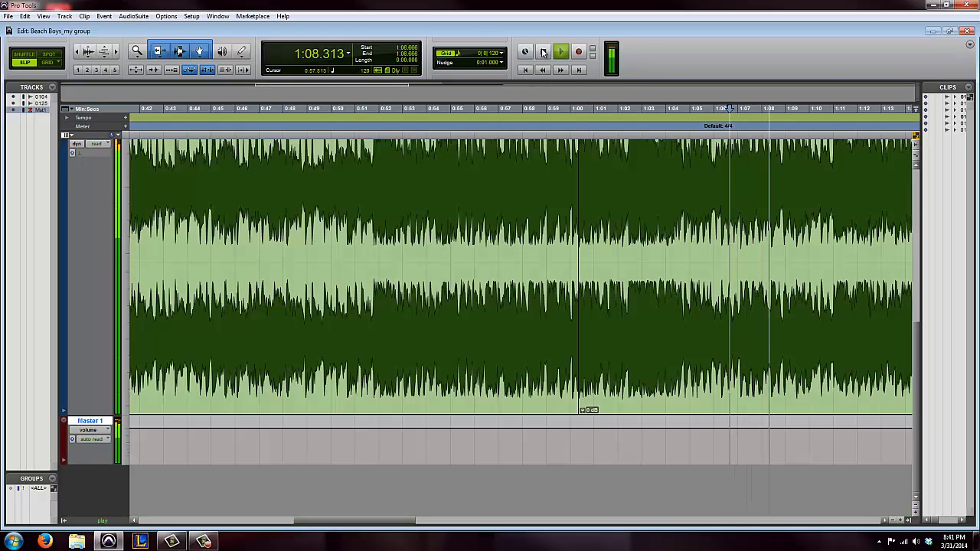
pyautogui.press('space')
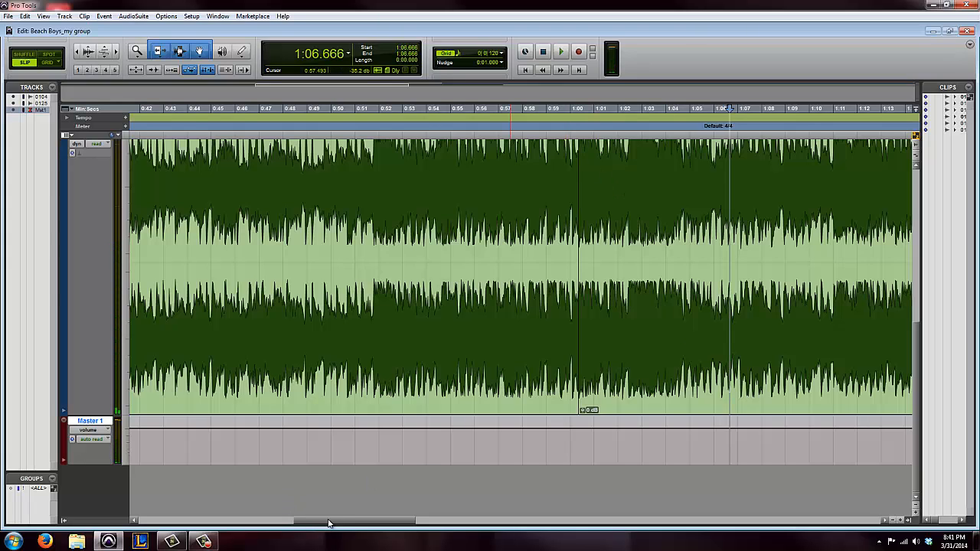
pyautogui.press('r')
pyautogui.press('r')
pyautogui.press('r')
pyautogui.press('r')
pyautogui.scroll(5, 264, 378)
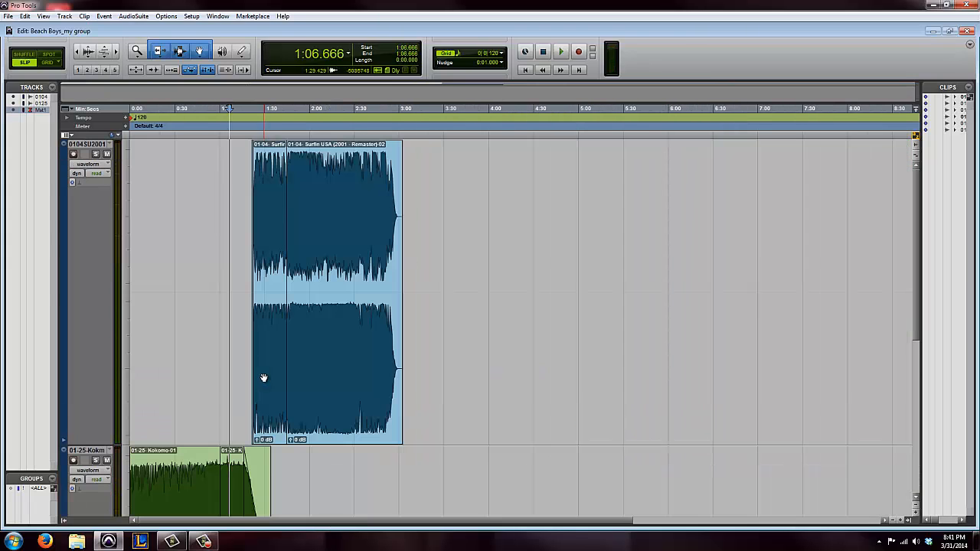
pyautogui.scroll(-3, 210, 411)
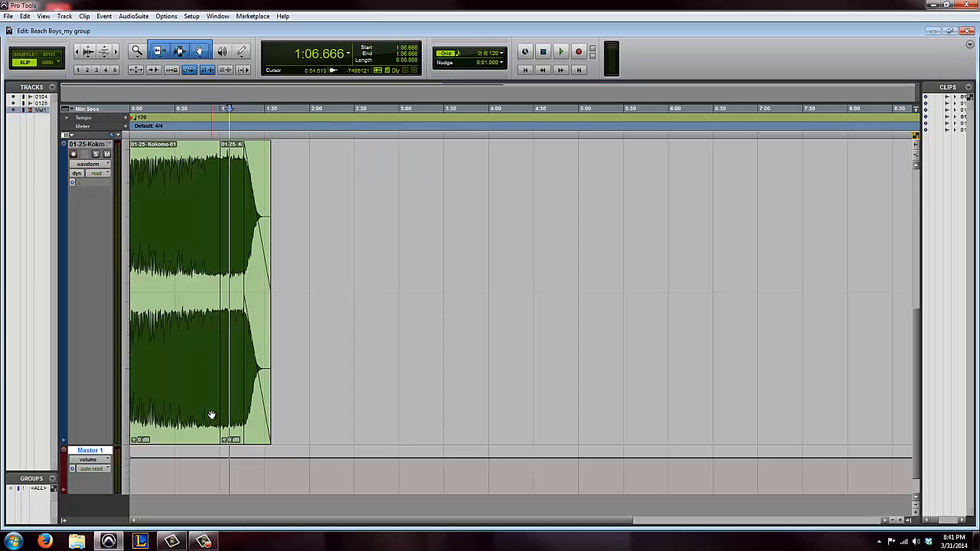
pyautogui.scroll(3, 212, 414)
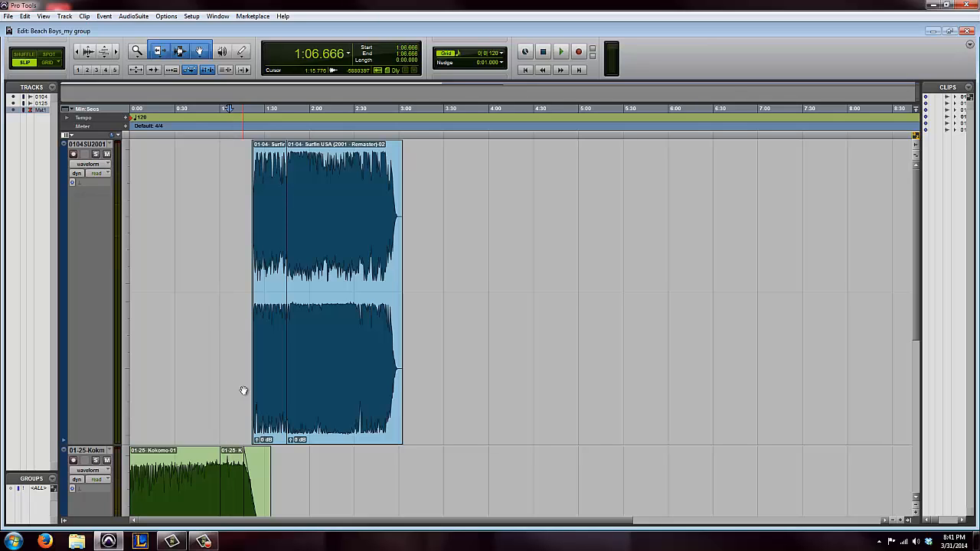
# Locate the join between the Kokomo-01 and Kokomo-02 clips, just after 1:00 on the timeline
pyautogui.hotkey('ctrl', ']')
pyautogui.hotkey('ctrl', ']')
pyautogui.hotkey('ctrl', ']')
pyautogui.hotkey('ctrl', ']')
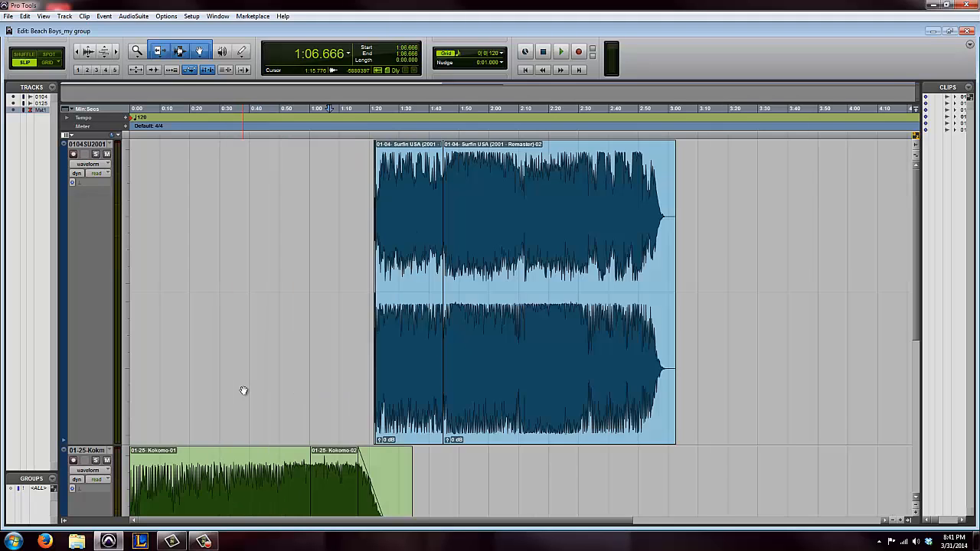
pyautogui.hotkey('ctrl', ']')
pyautogui.hotkey('ctrl', ']')
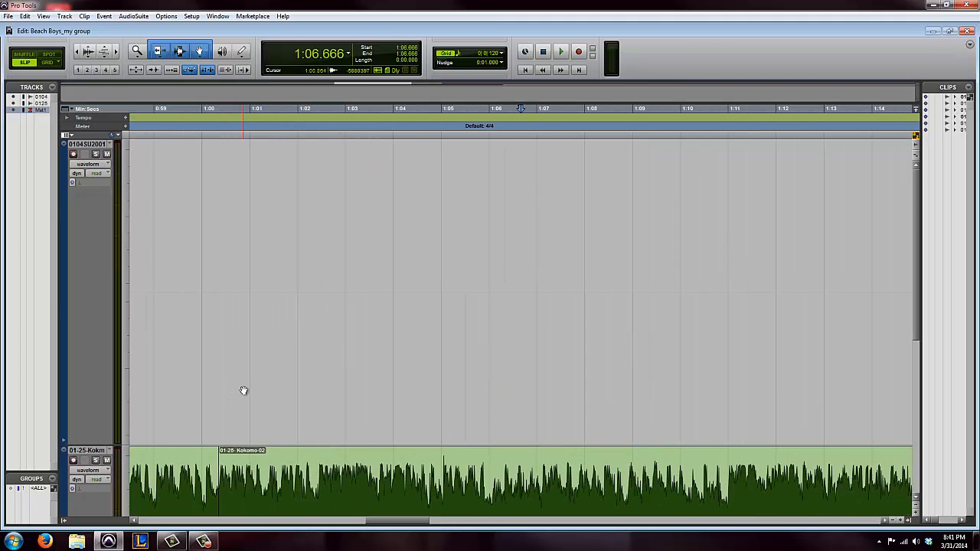
pyautogui.scroll(-5, 219, 424)
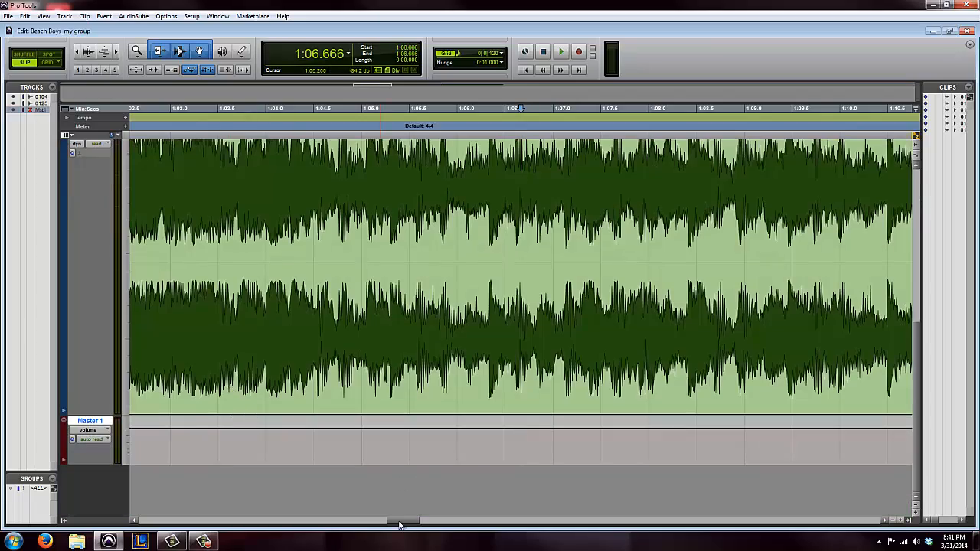
pyautogui.moveTo(396, 526); pyautogui.dragTo(375, 525)
pyautogui.scroll(1, 482, 440)
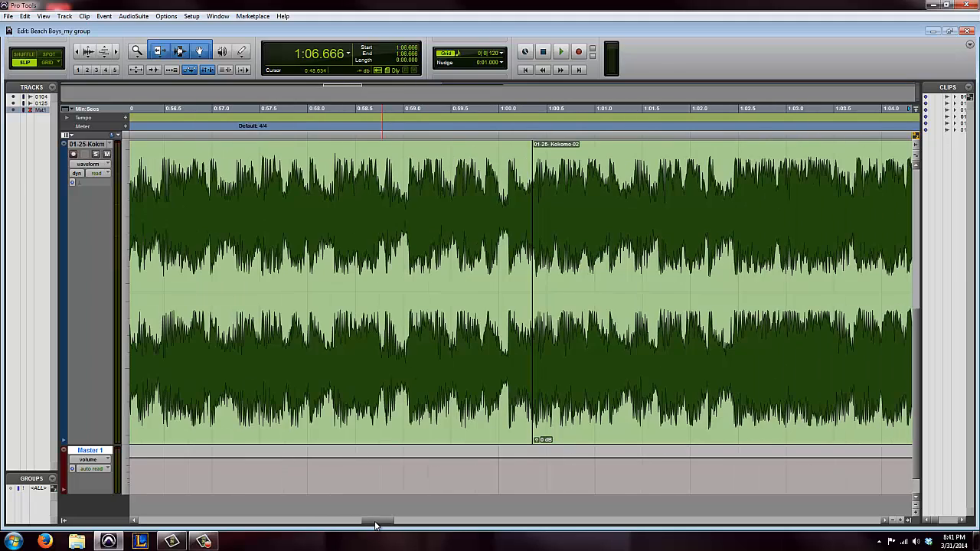
# Examine the very short crossfade at the start of the Kokomo-02 clip at waveform-cycle level
pyautogui.press('t')
pyautogui.press('t')
pyautogui.press('t')
pyautogui.press('t')
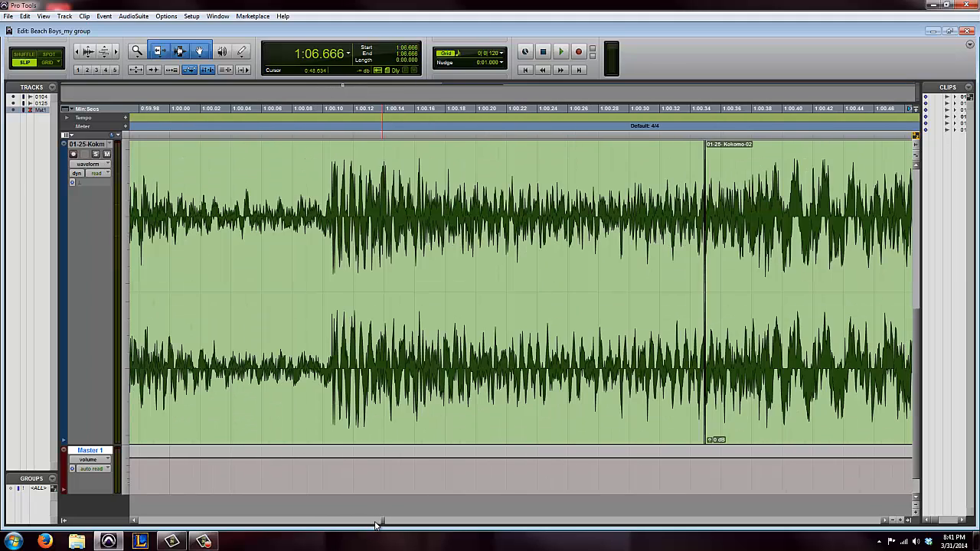
pyautogui.press('t')
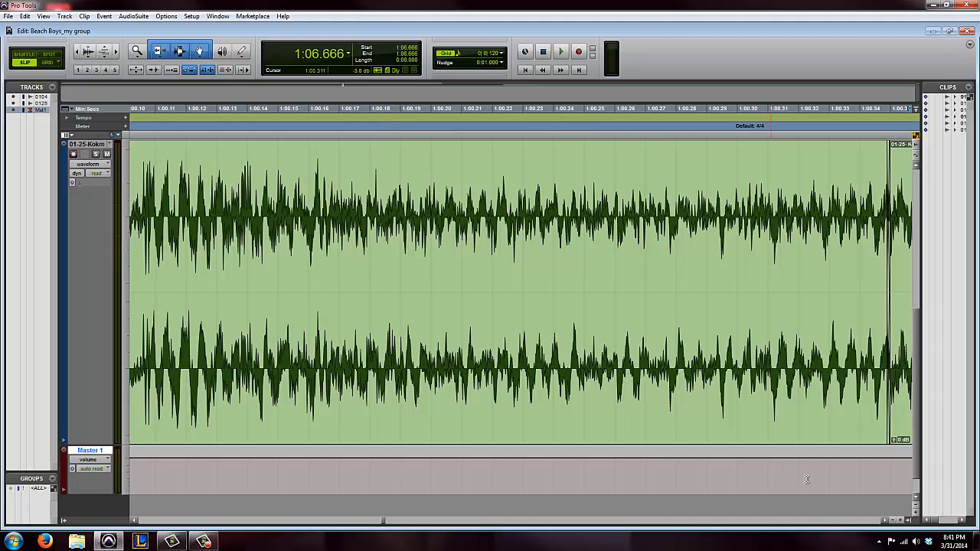
pyautogui.click(886, 522)
pyautogui.click(886, 521)
pyautogui.click(886, 521)
pyautogui.click(886, 522)
pyautogui.click(886, 521)
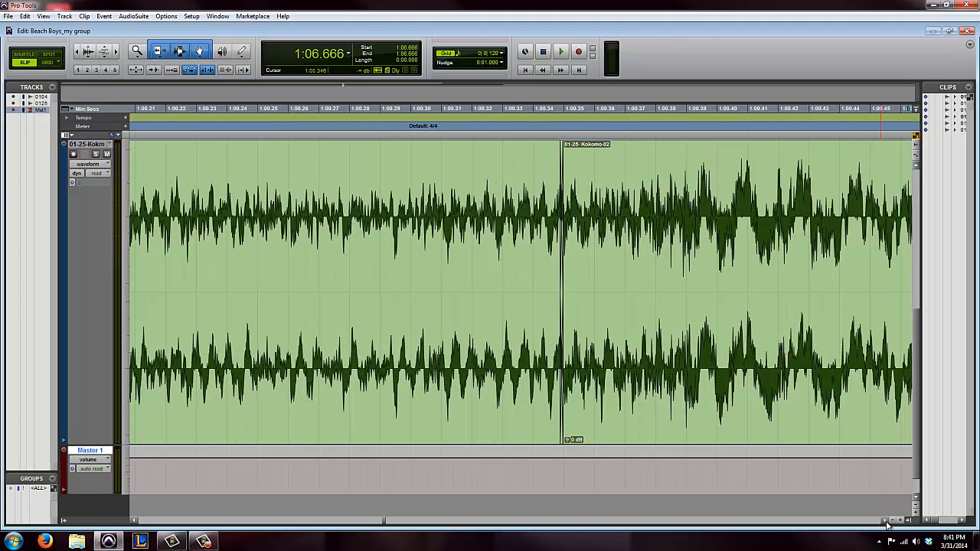
pyautogui.click(886, 522)
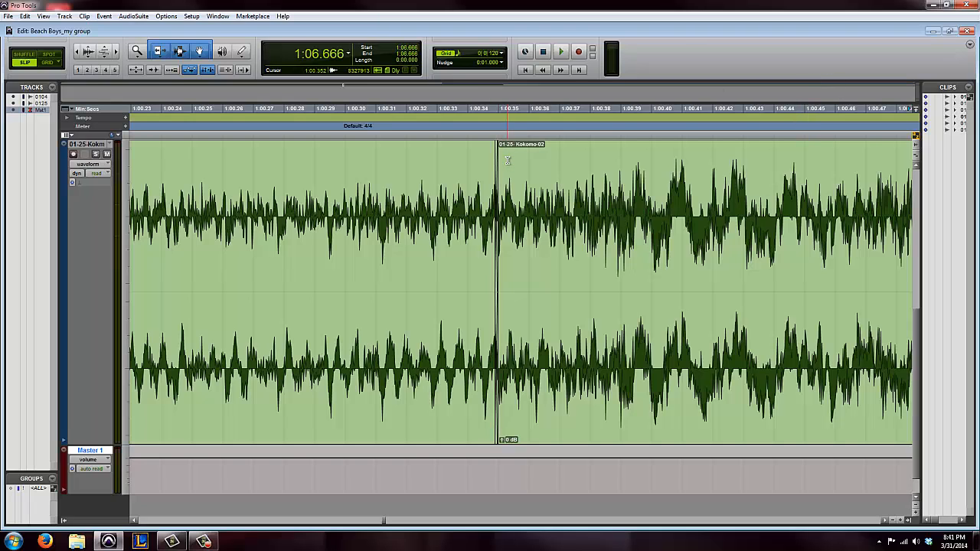
pyautogui.press('t')
pyautogui.press('t')
pyautogui.press('t')
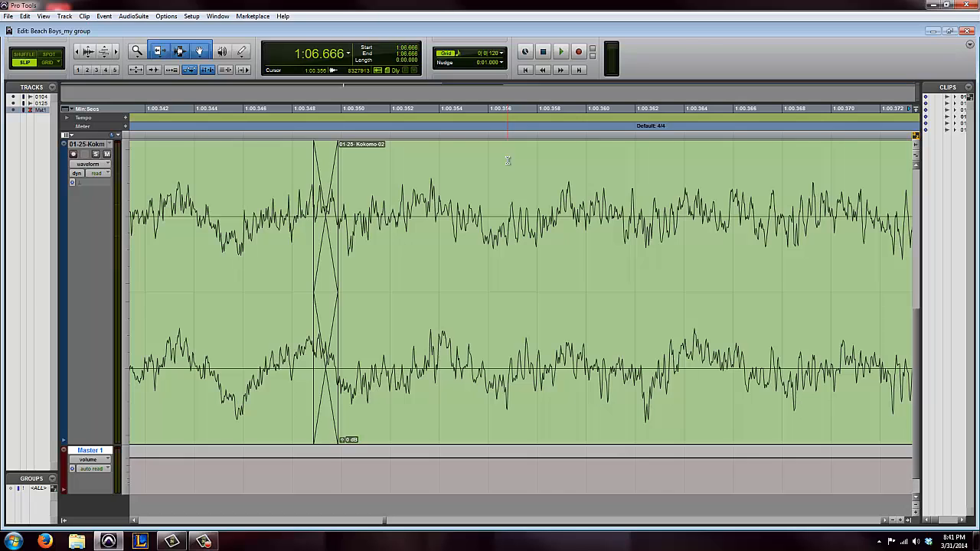
# Look over the Kokomo waveform on both sides of the join, from about 0:52 to 1:08
pyautogui.press('r')
pyautogui.press('r')
pyautogui.press('r')
pyautogui.press('r')
pyautogui.press('r')
pyautogui.press('r')
pyautogui.press('r')
pyautogui.press('r')
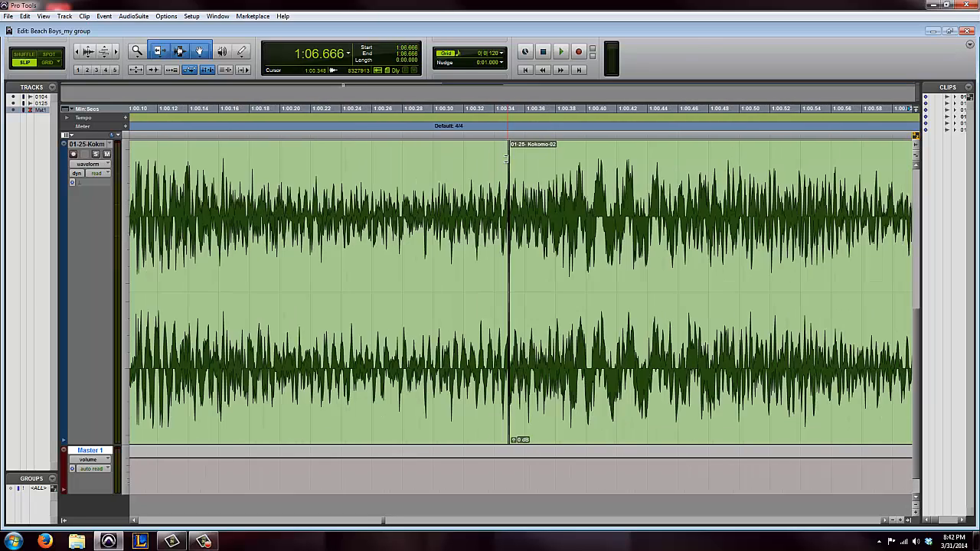
pyautogui.press('r')
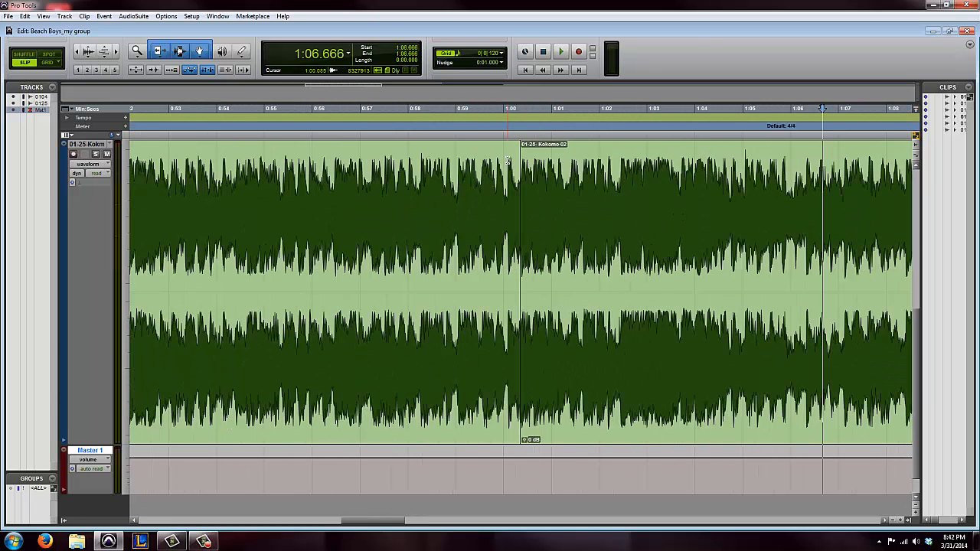